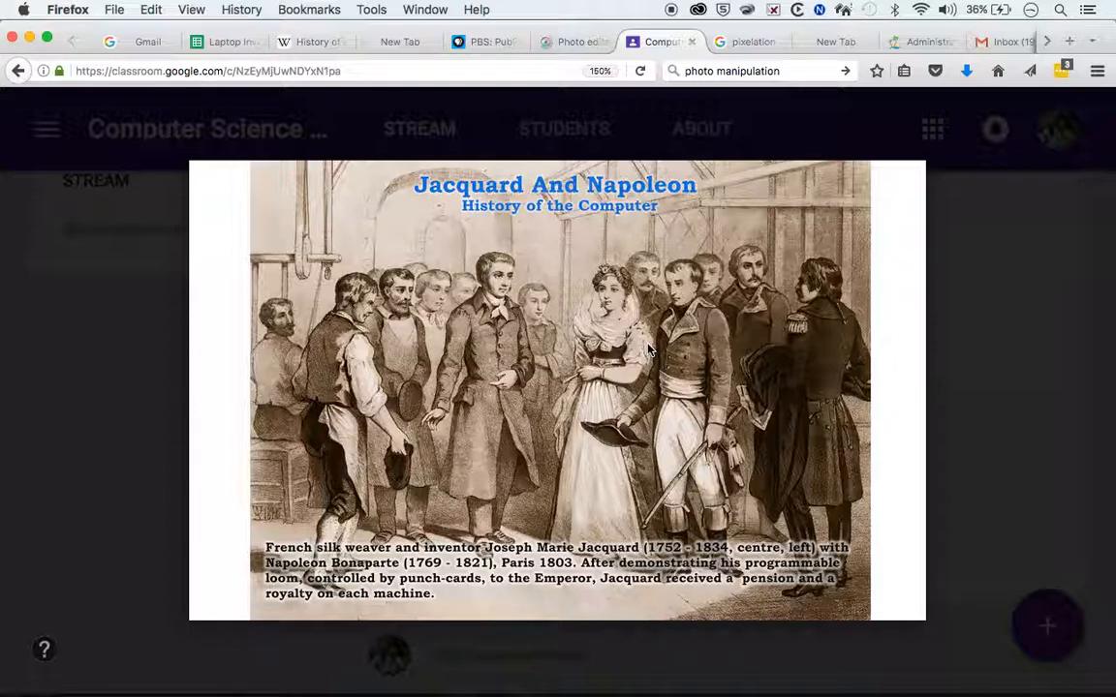
- Switch to the Pixlr site and launch the Pixlr Express web app
left_click(571, 42)
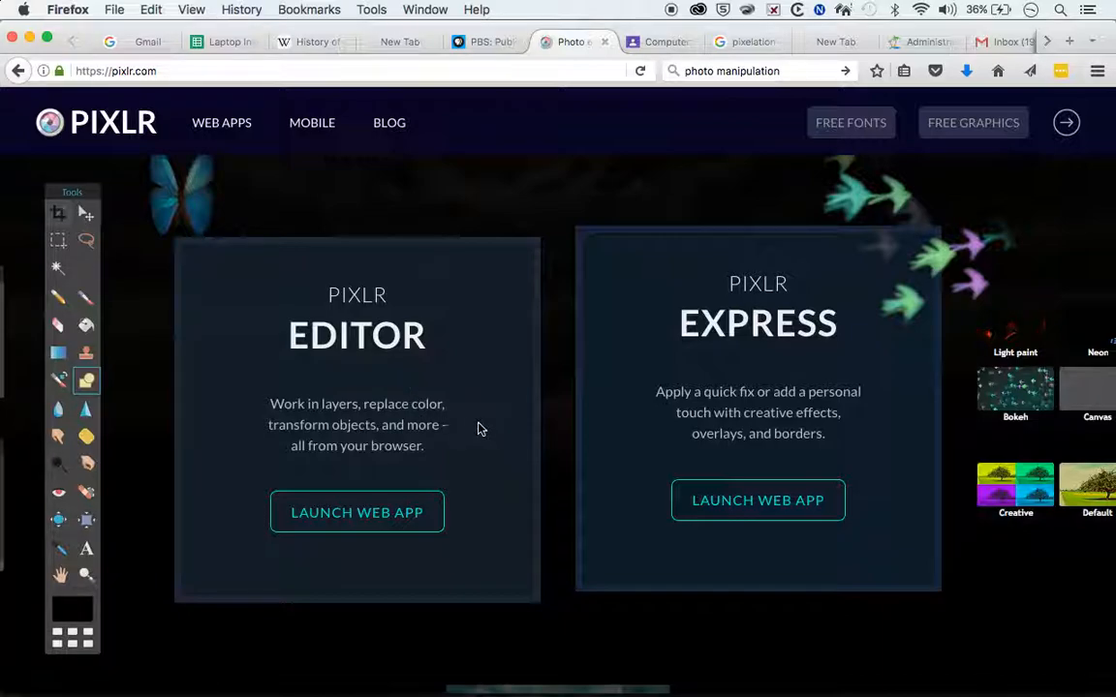
left_click(793, 327)
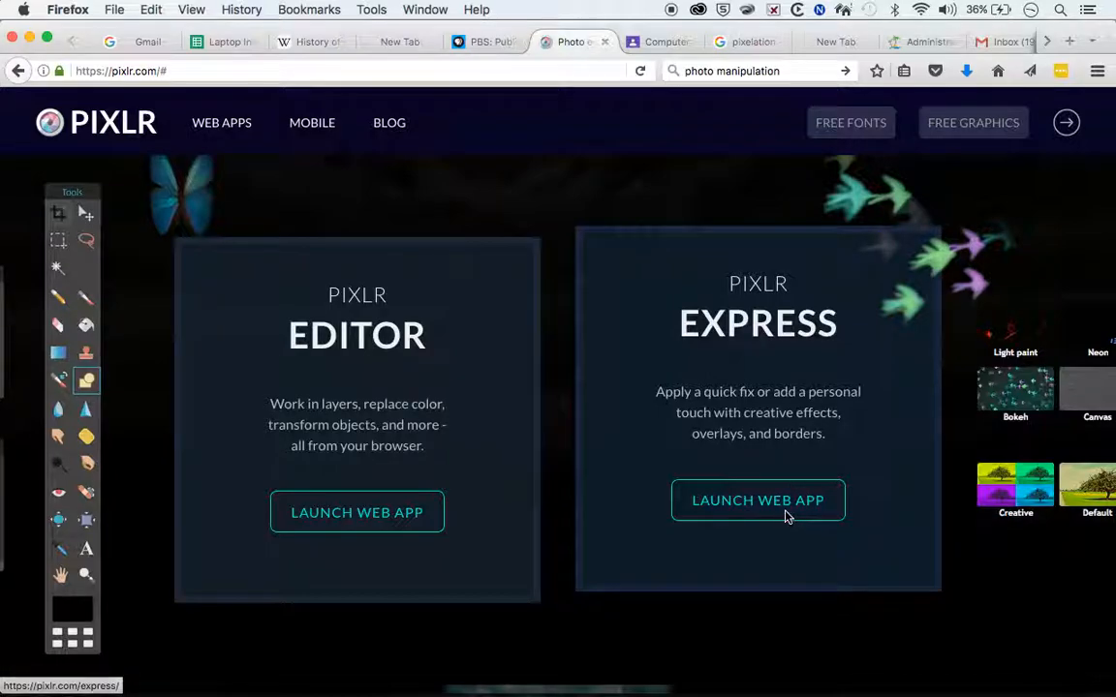
left_click(786, 516)
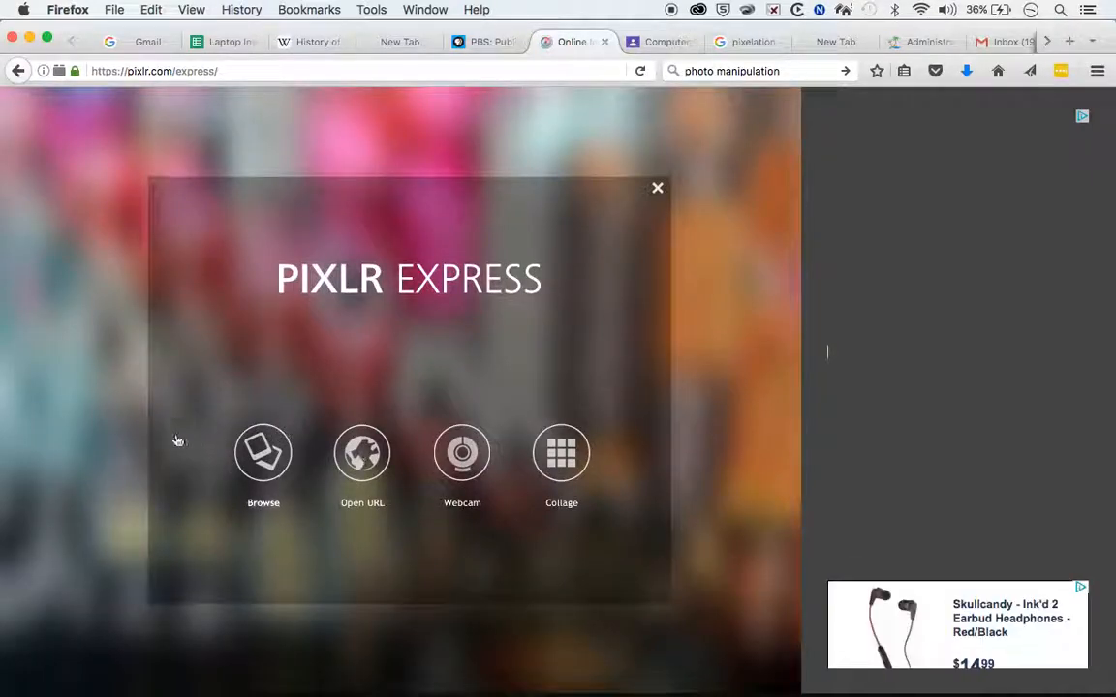
- Search this Mac for "jacquard" and open the image 72242761.jpg from the computer
left_click(255, 450)
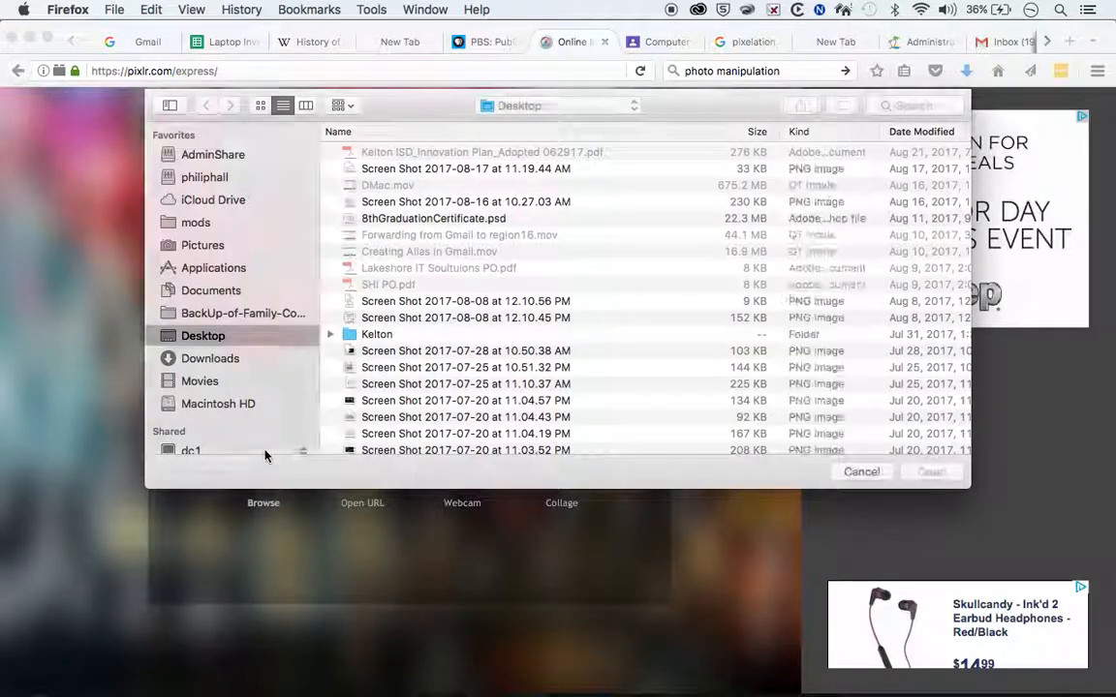
left_click(908, 107)
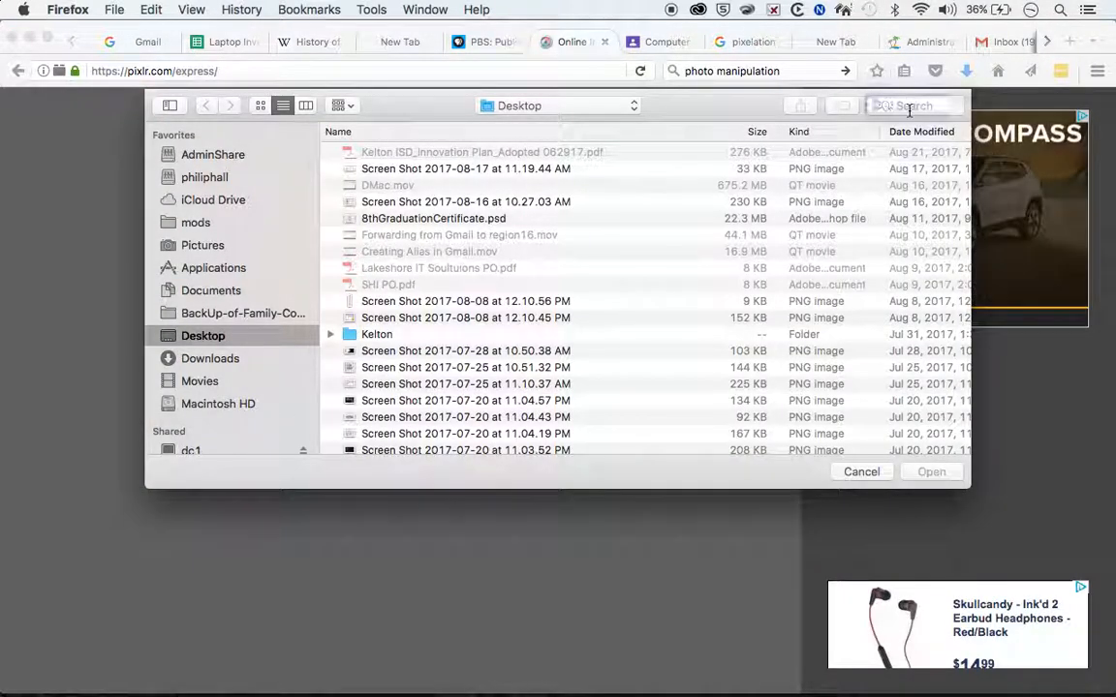
type("jac")
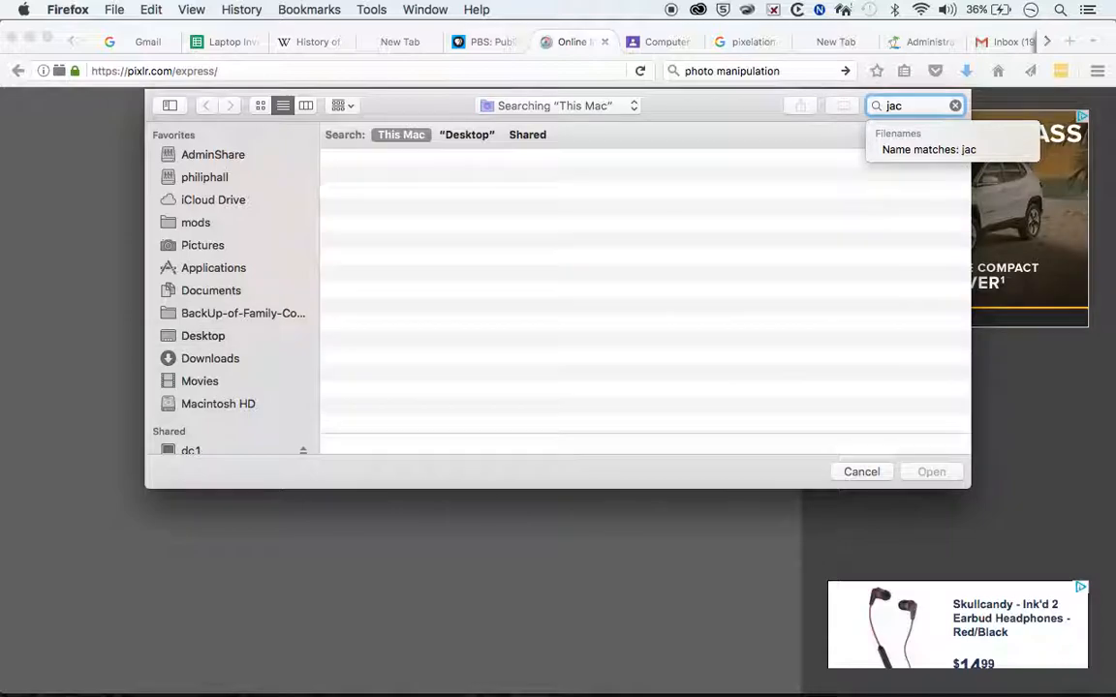
type("quard")
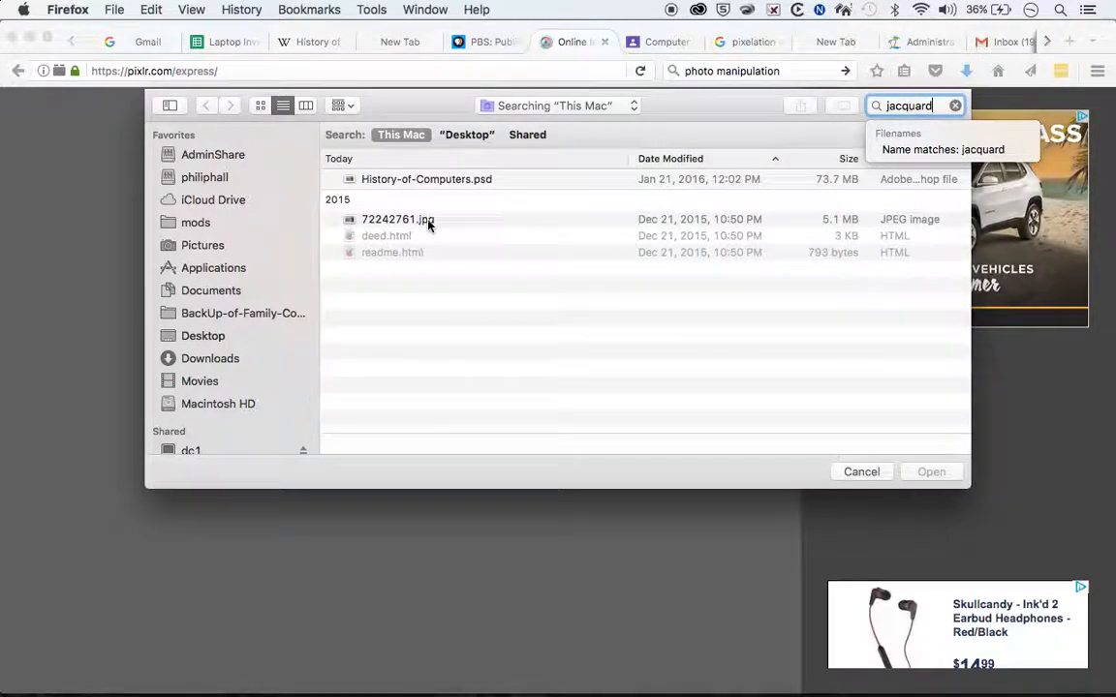
left_click(429, 221)
left_click(932, 471)
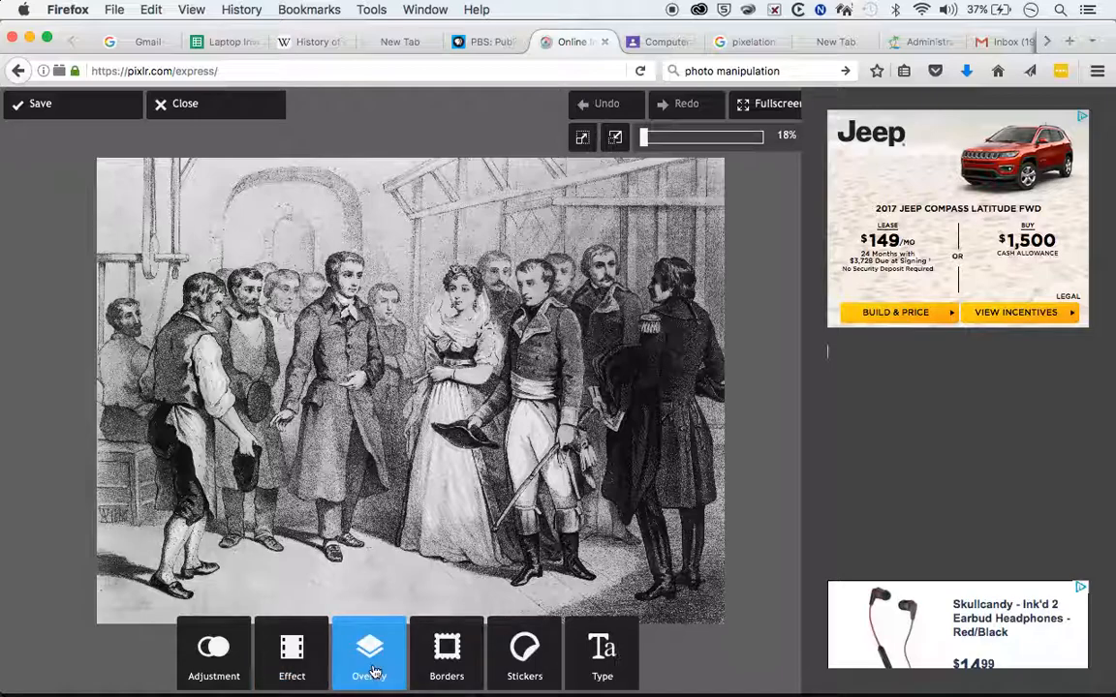
- Try the Soft effects Hans and Thomas on the engraving, and cancel without applying either
left_click(293, 670)
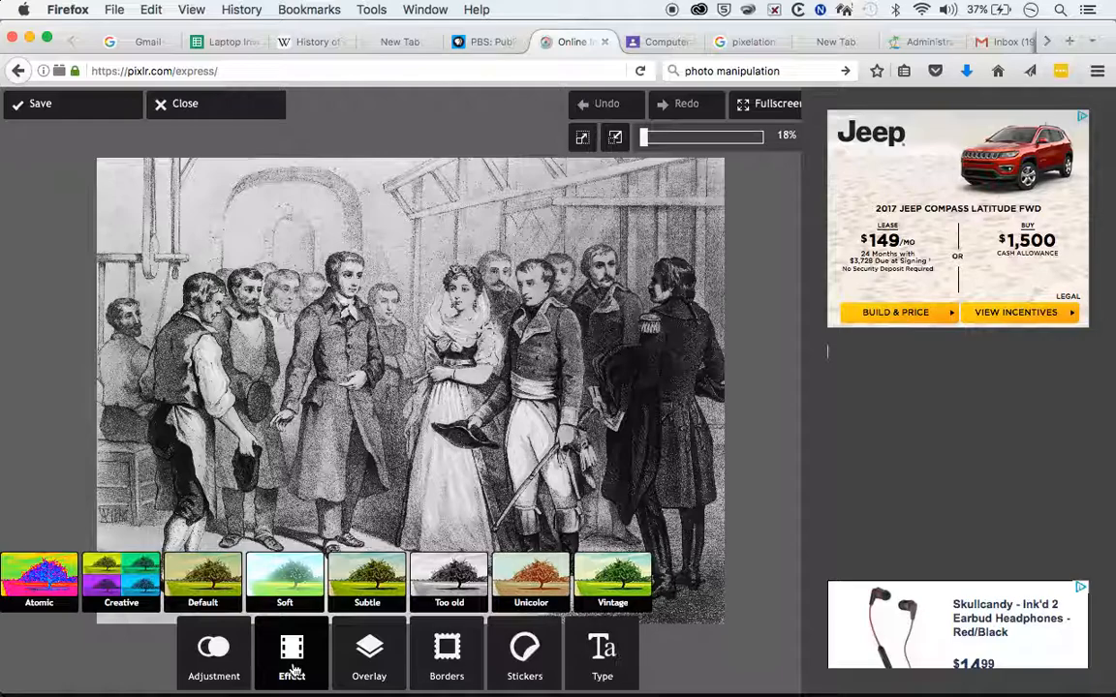
left_click(306, 585)
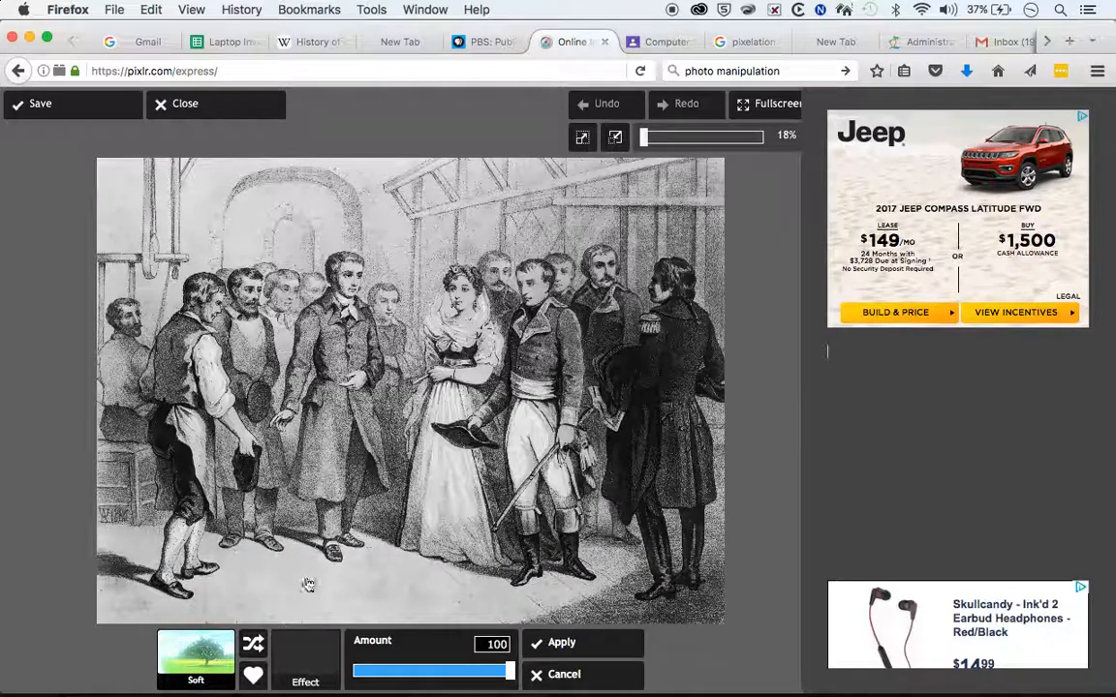
left_click(420, 560)
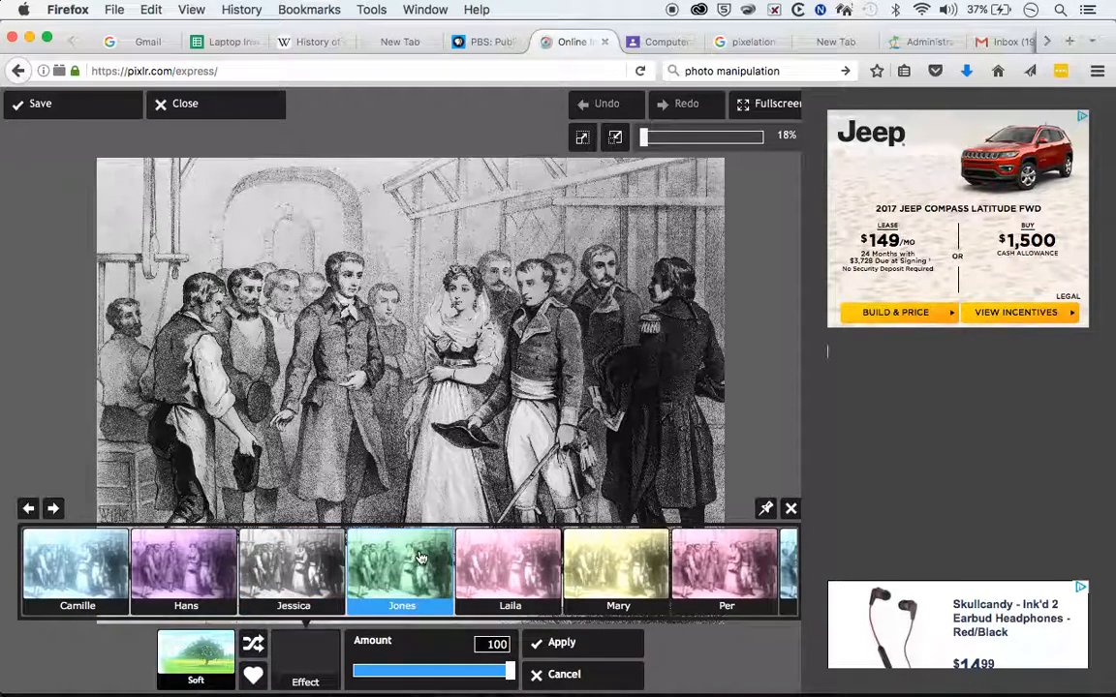
left_click(180, 567)
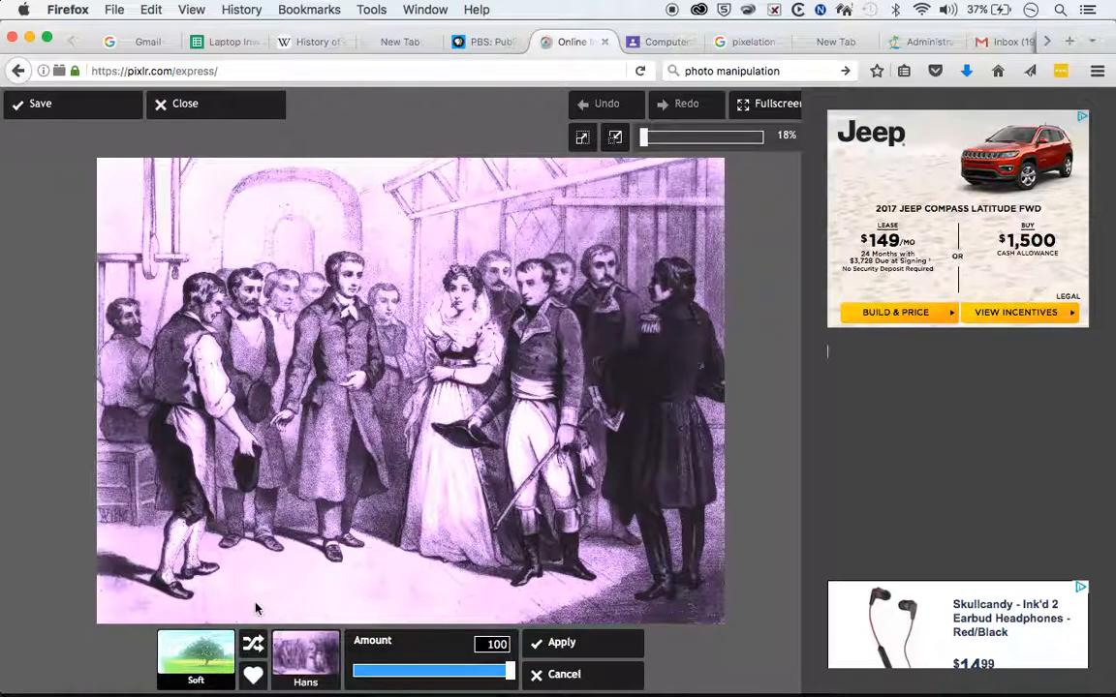
left_click(305, 655)
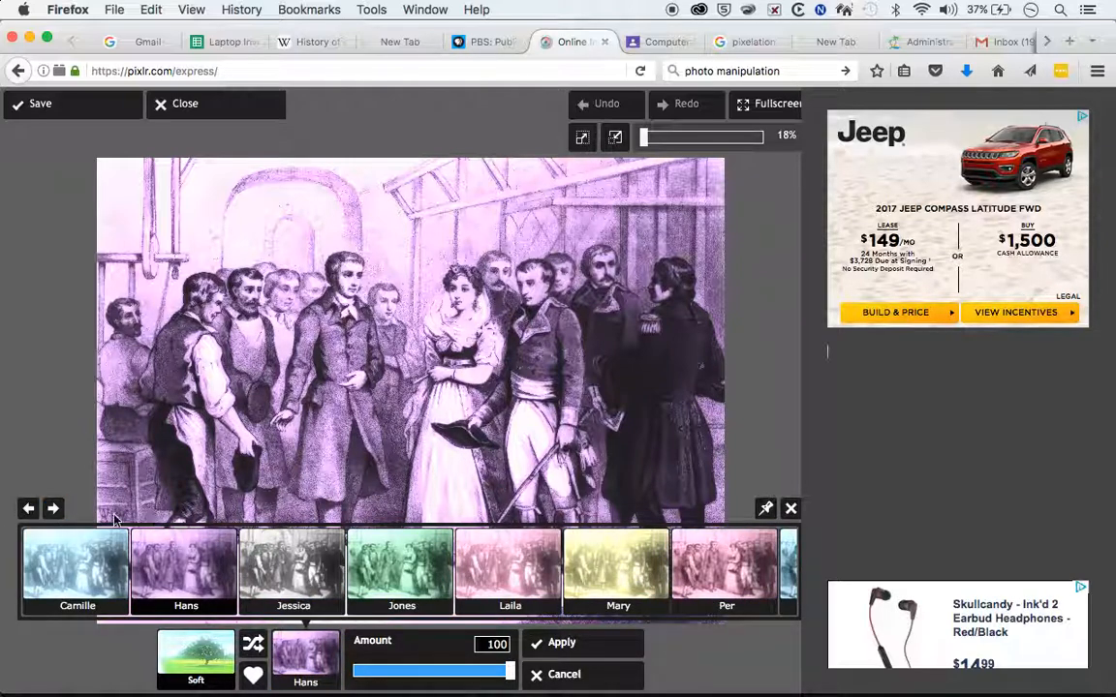
left_click(52, 508)
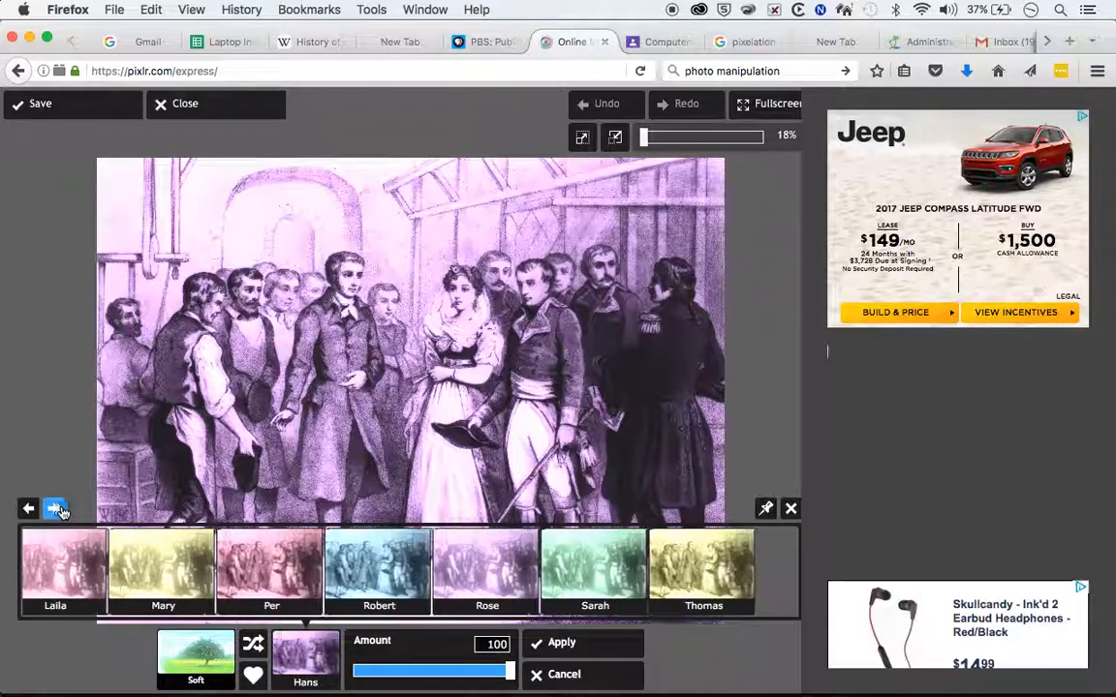
left_click(717, 552)
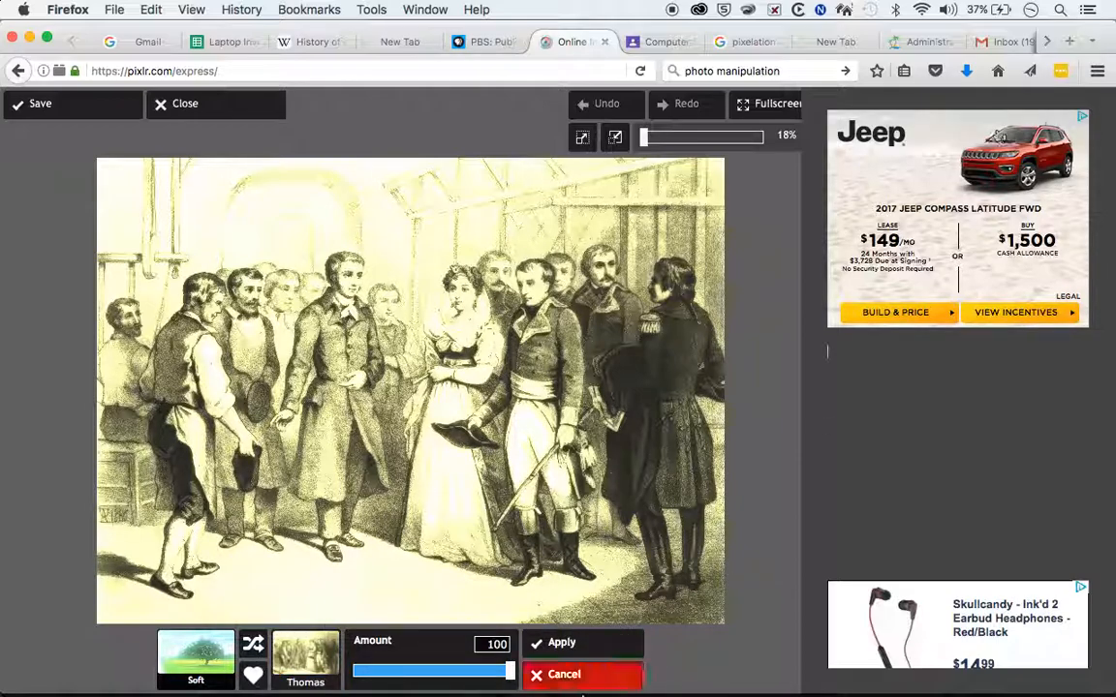
left_click(560, 673)
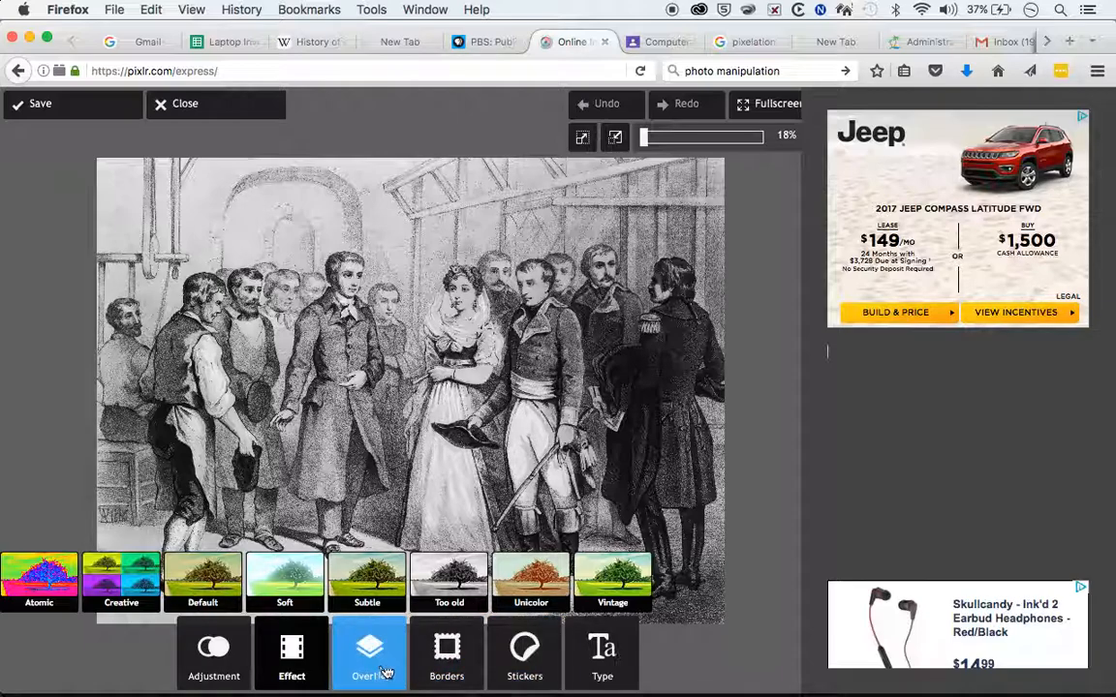
- Try the Nature borders Calla, Jessamine and Lillia around the engraving, and cancel without applying any
left_click(455, 659)
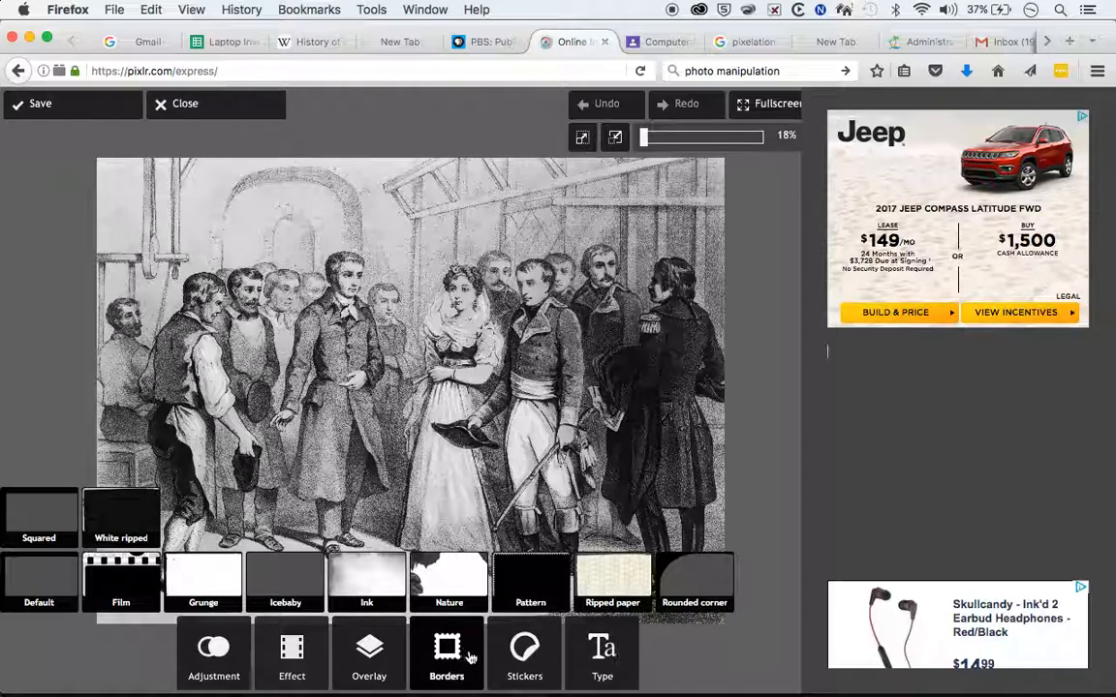
left_click(455, 586)
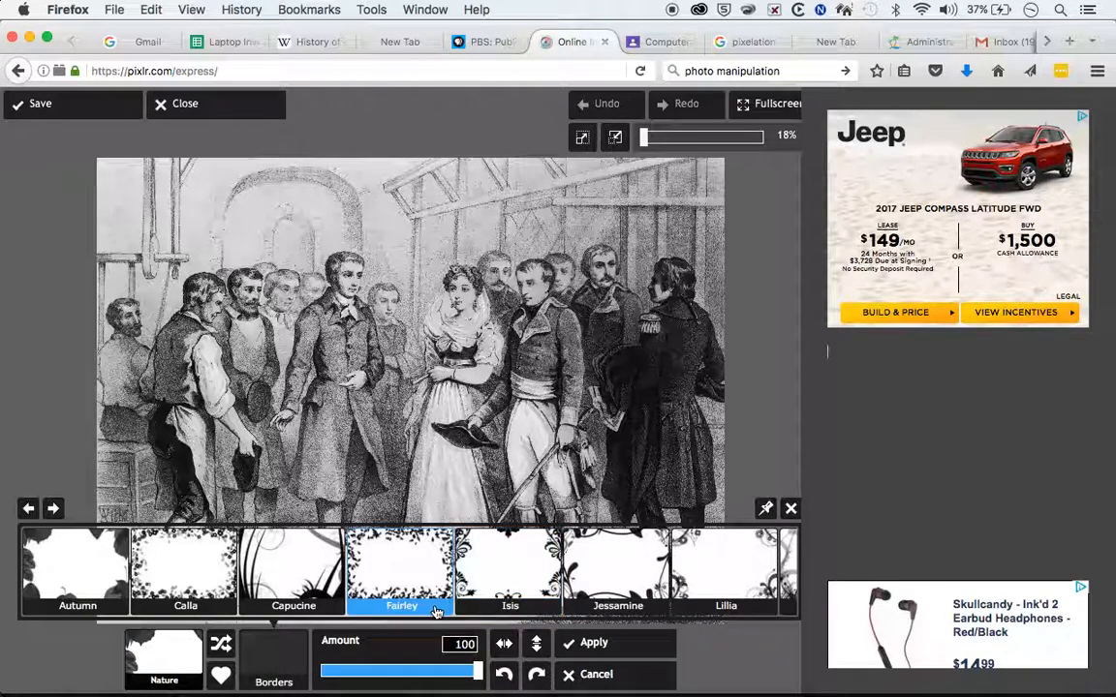
left_click(211, 571)
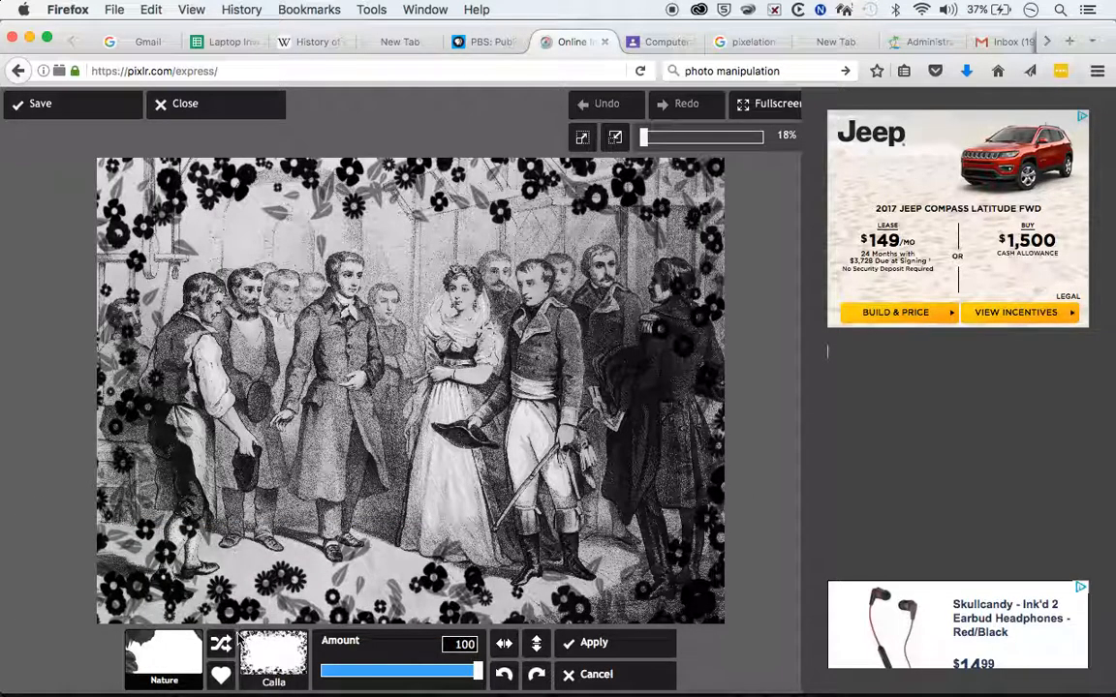
left_click(274, 660)
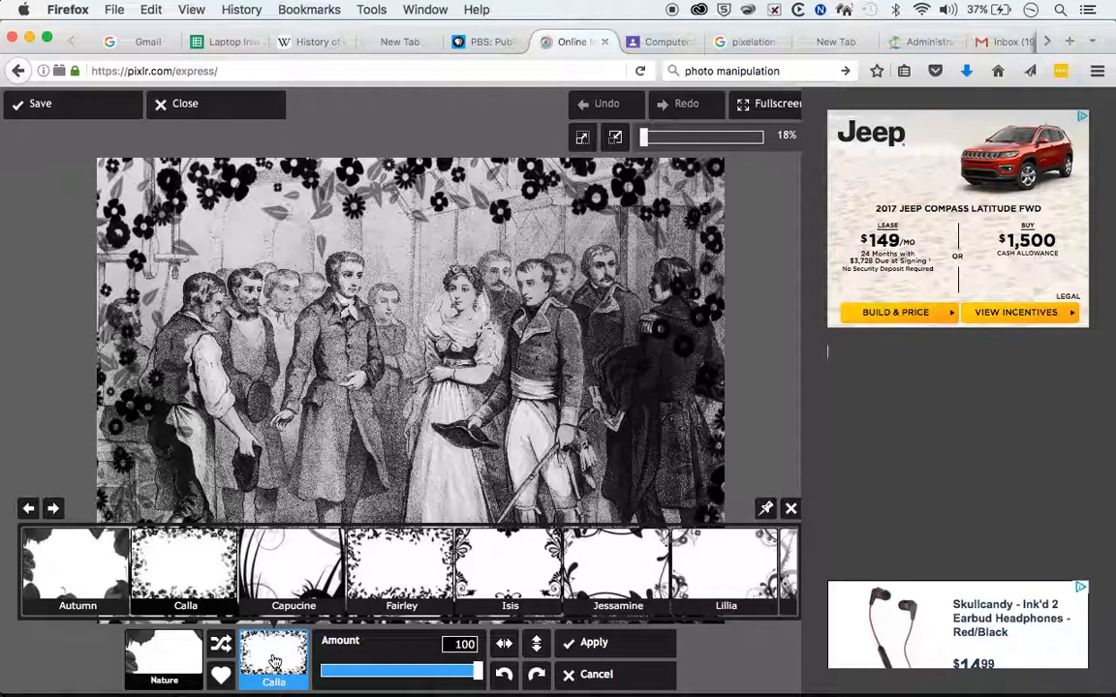
left_click(612, 564)
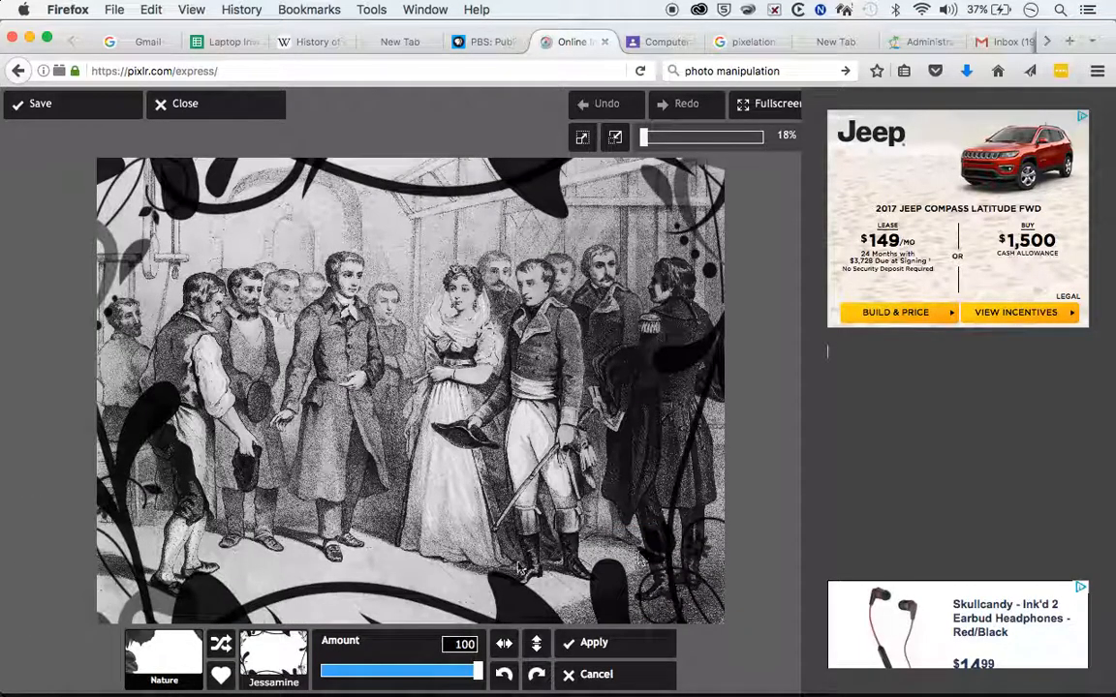
left_click(274, 656)
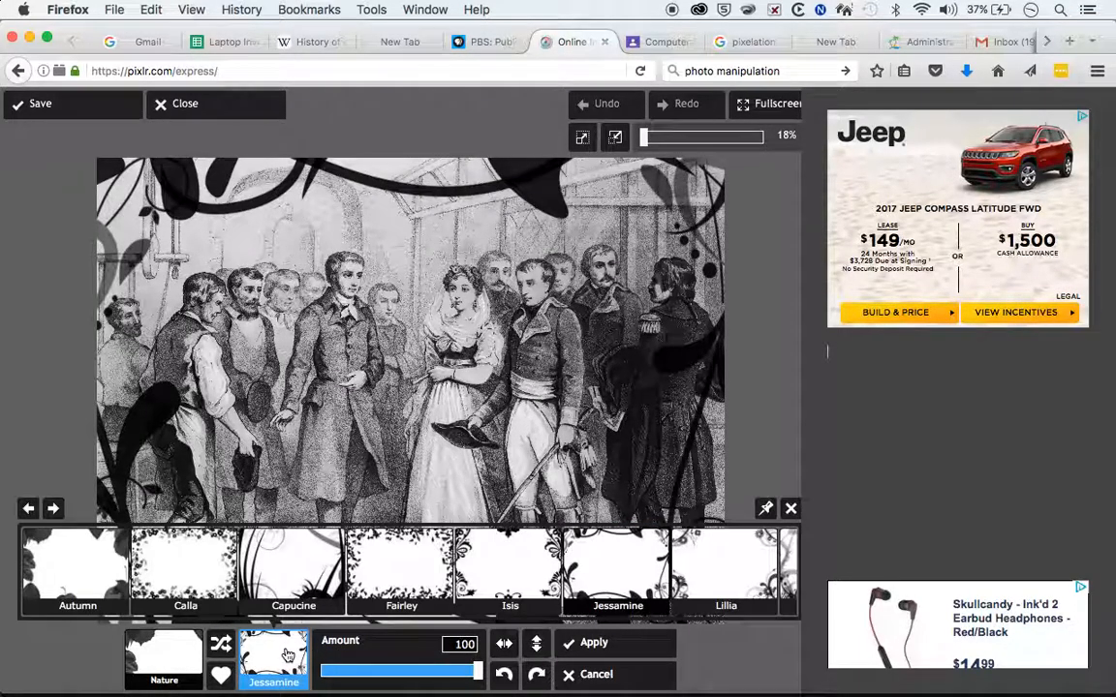
left_click(714, 560)
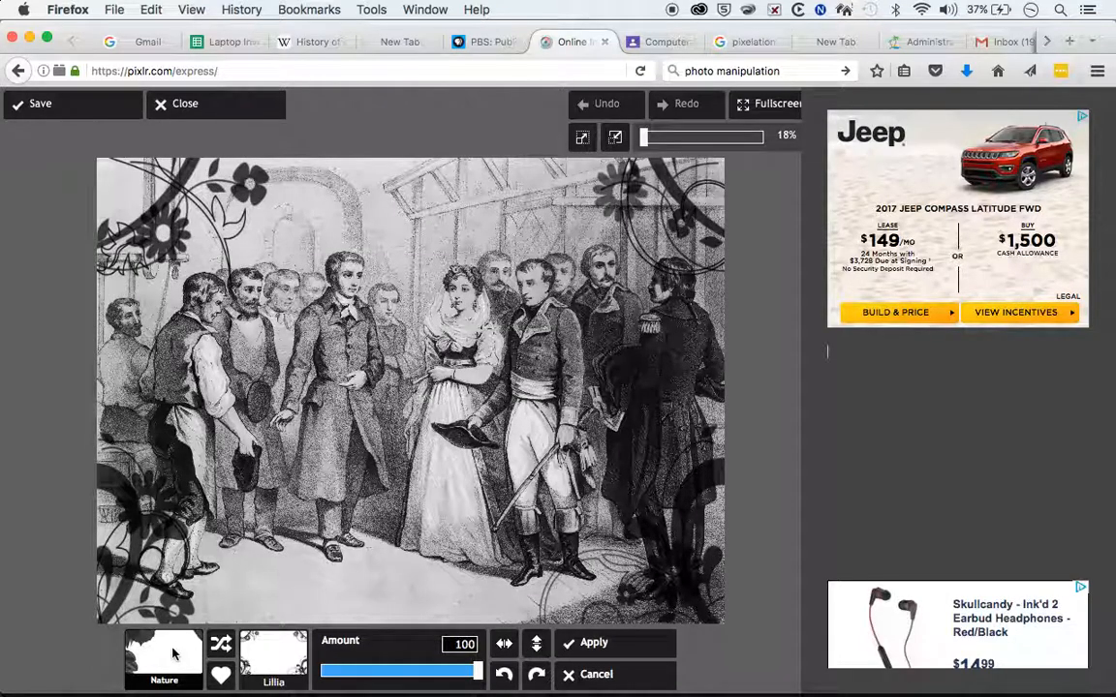
left_click(593, 674)
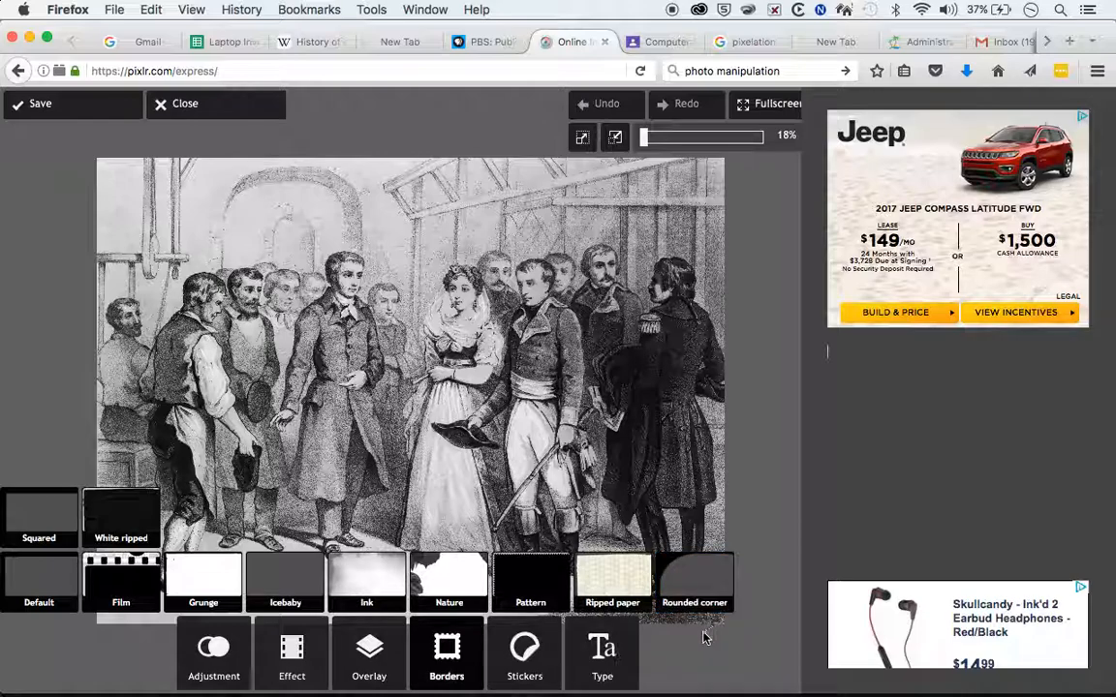
- Try the Ink border Blackfive on the engraving, flipping and rotating the border
left_click(378, 589)
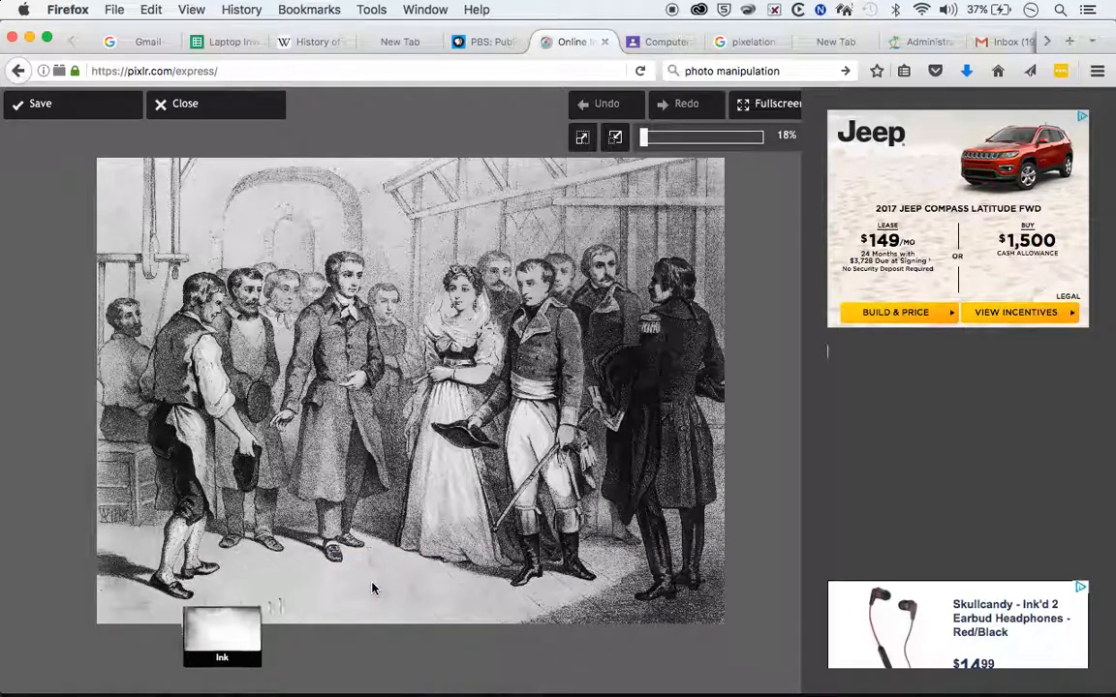
left_click(273, 656)
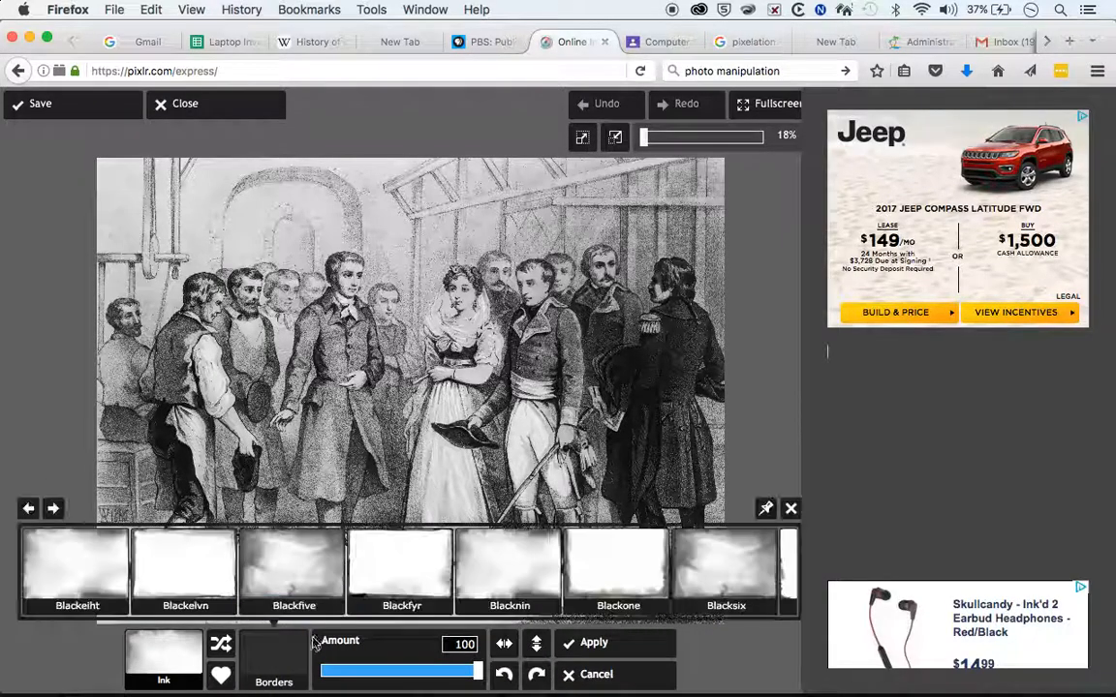
left_click(302, 571)
left_click(277, 653)
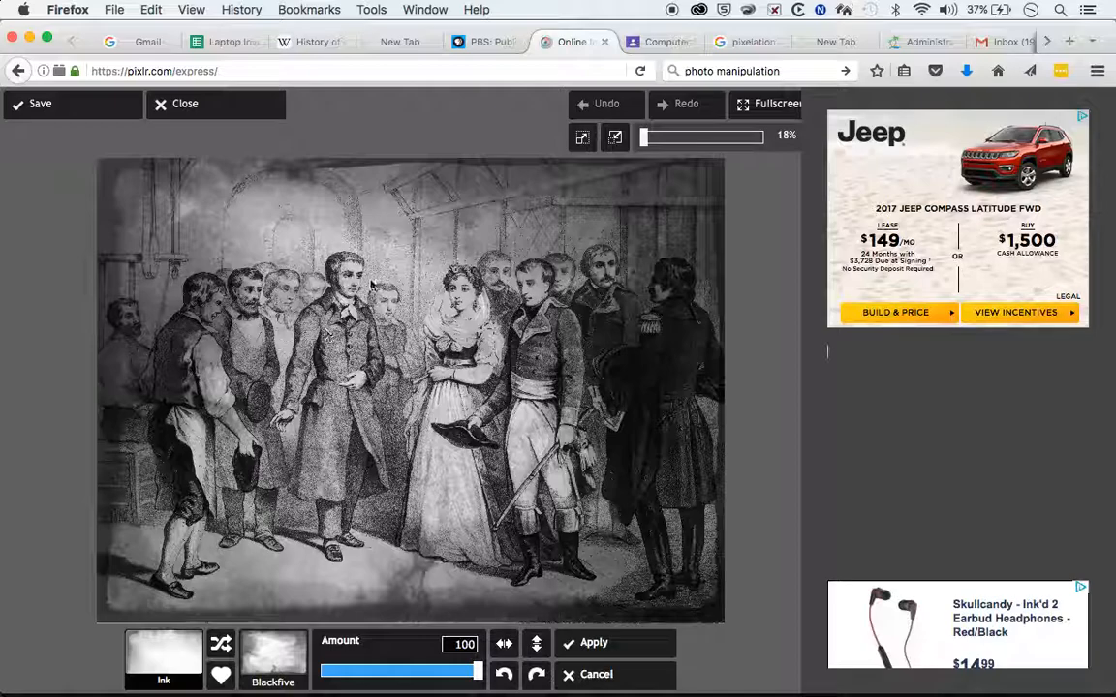
left_click(538, 647)
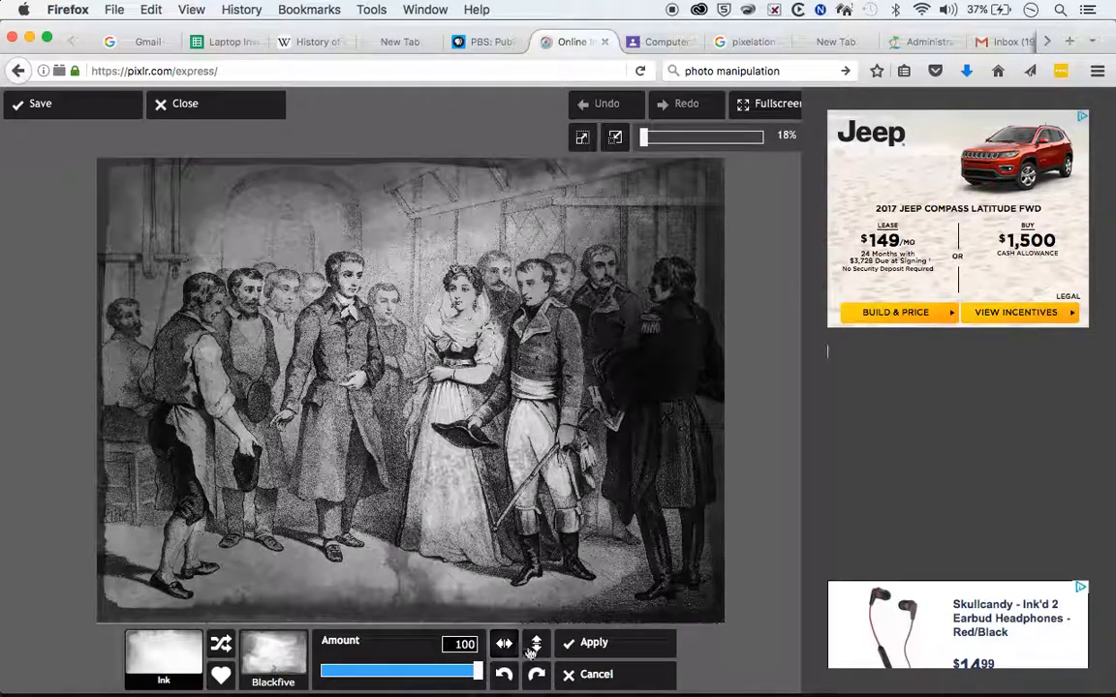
left_click(536, 682)
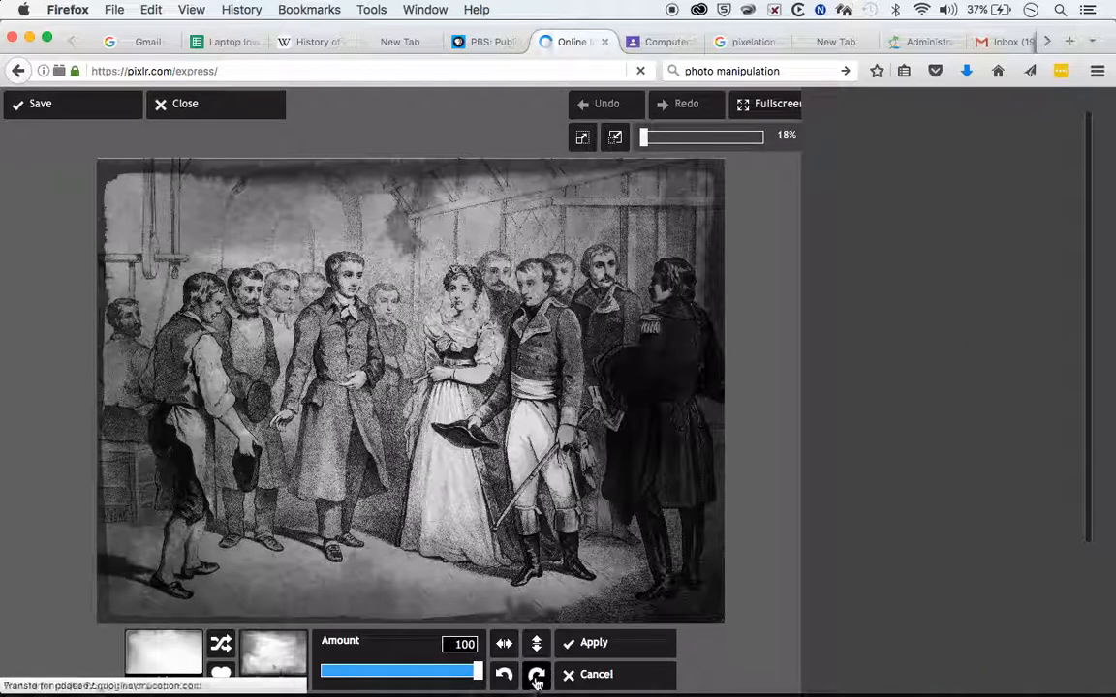
left_click(537, 680)
left_click(508, 675)
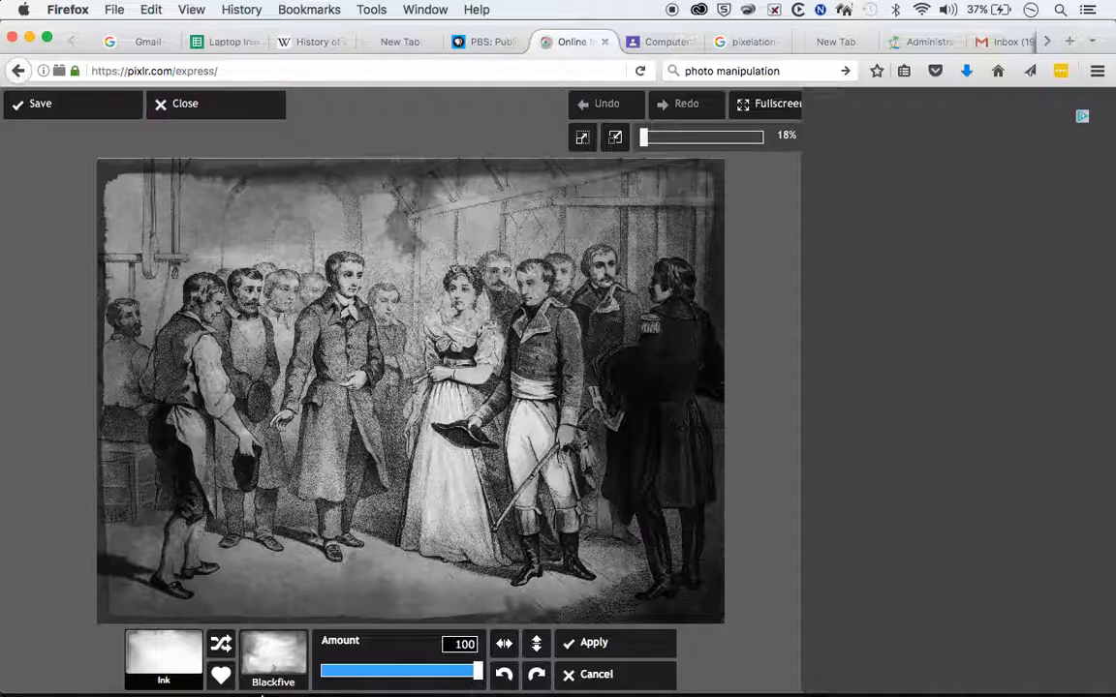
- Try the Ink border Blacksvn in place of Blackfive, and cancel the border without applying it
left_click(273, 663)
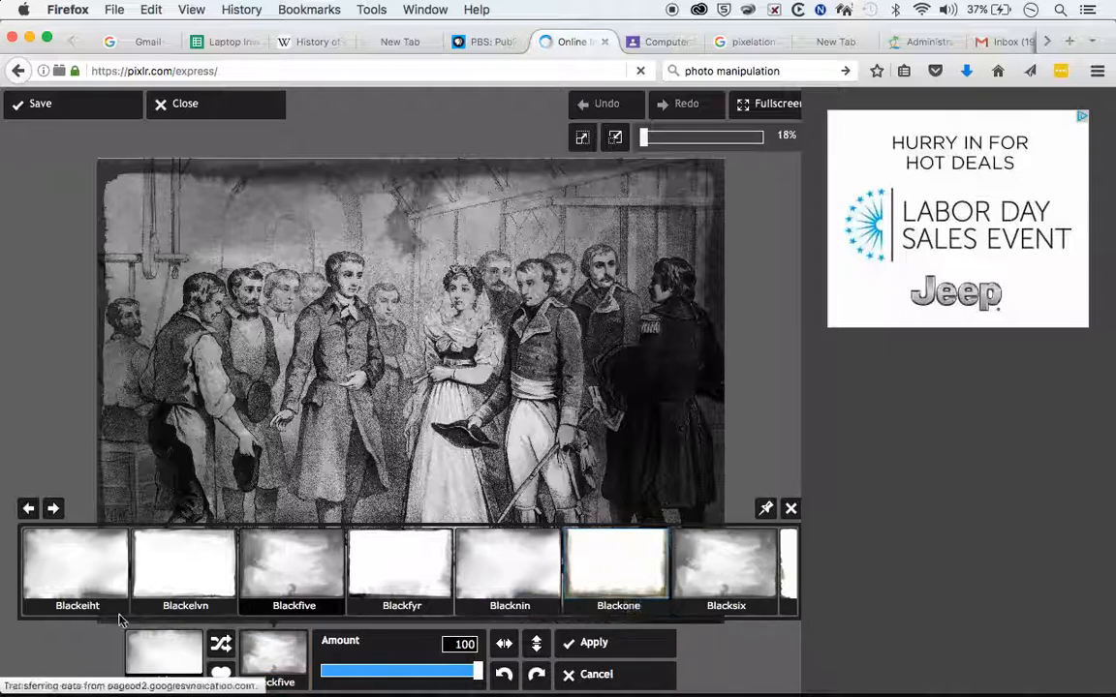
left_click(52, 508)
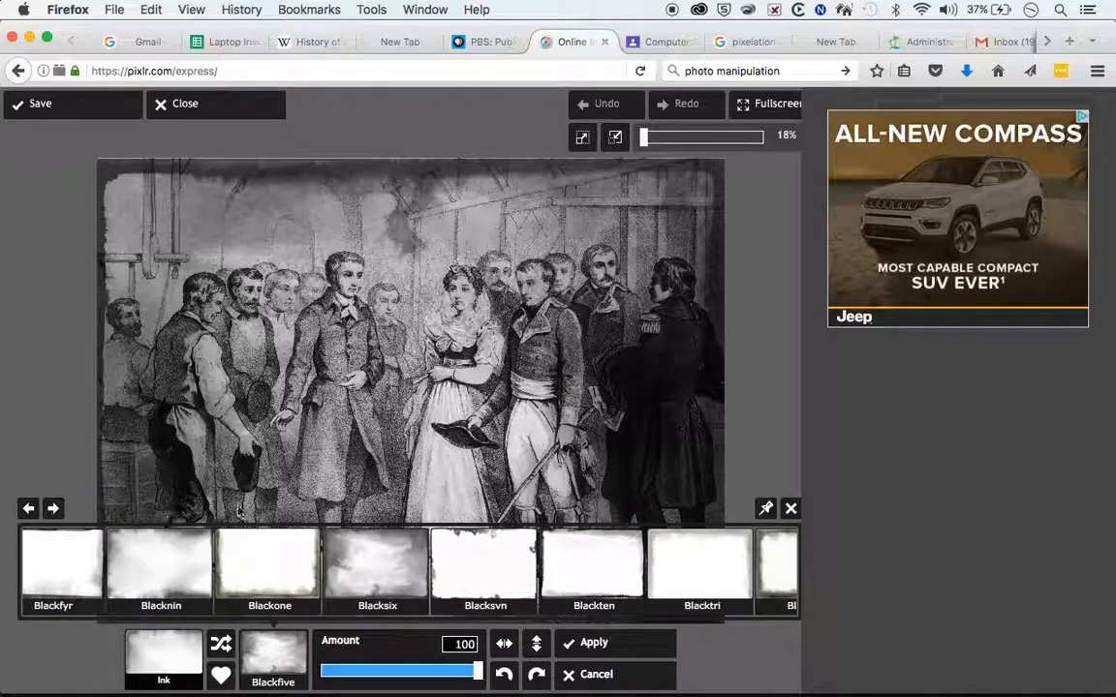
left_click(495, 569)
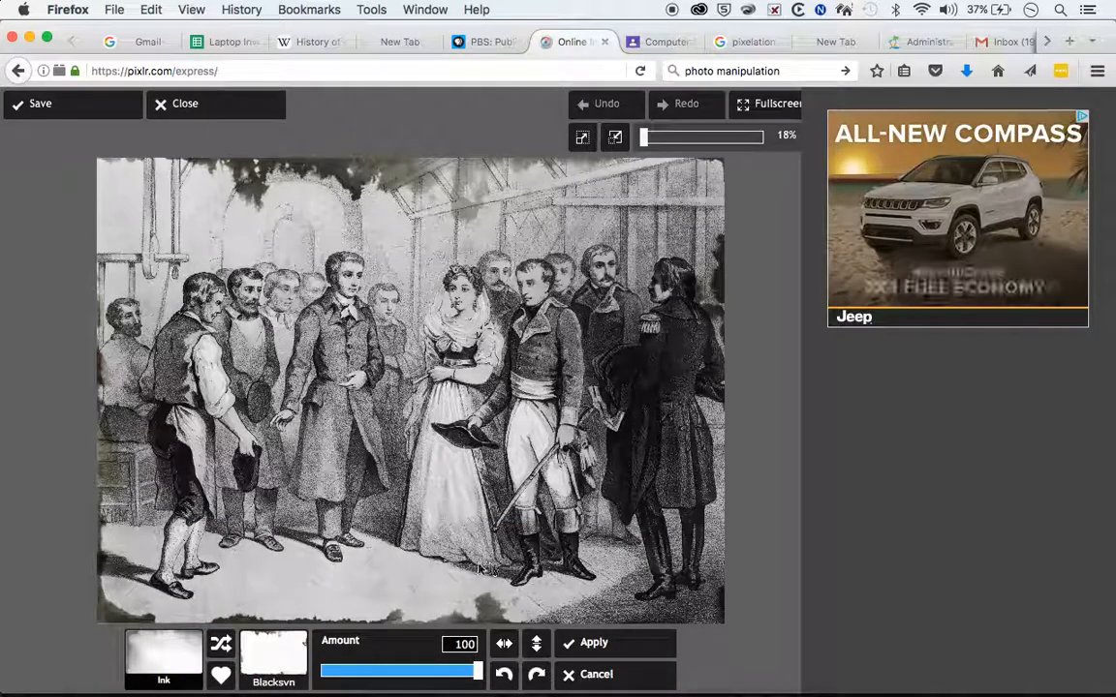
left_click(597, 671)
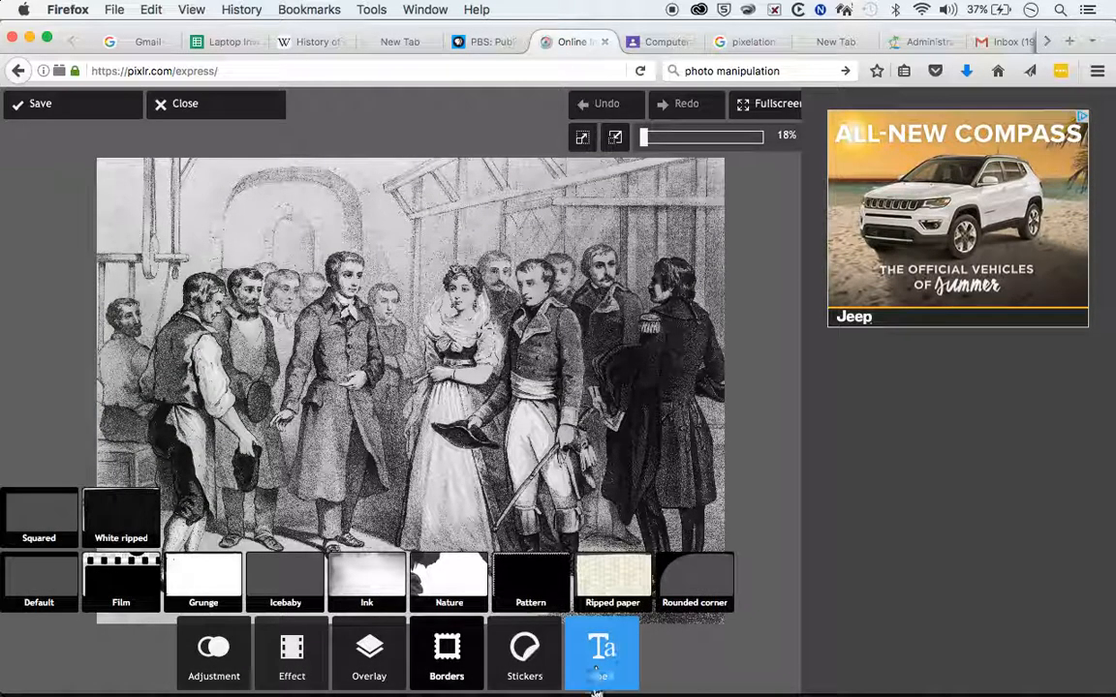
- Try the Creative effects Fei, Grayson and Jinx on the engraving
left_click(273, 650)
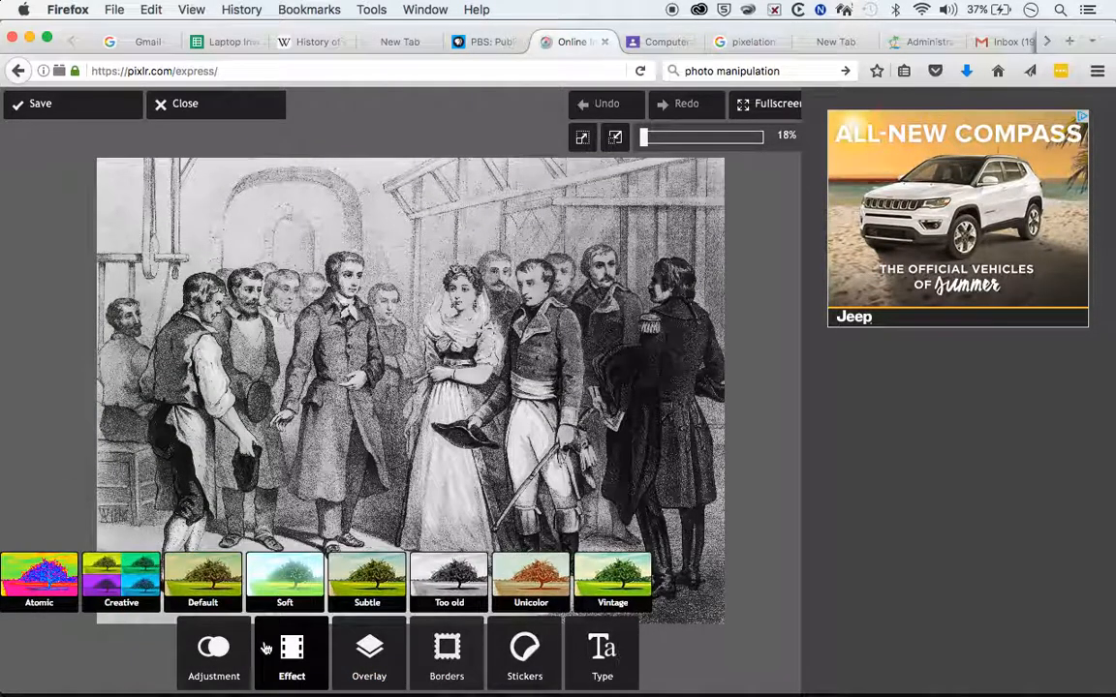
left_click(117, 583)
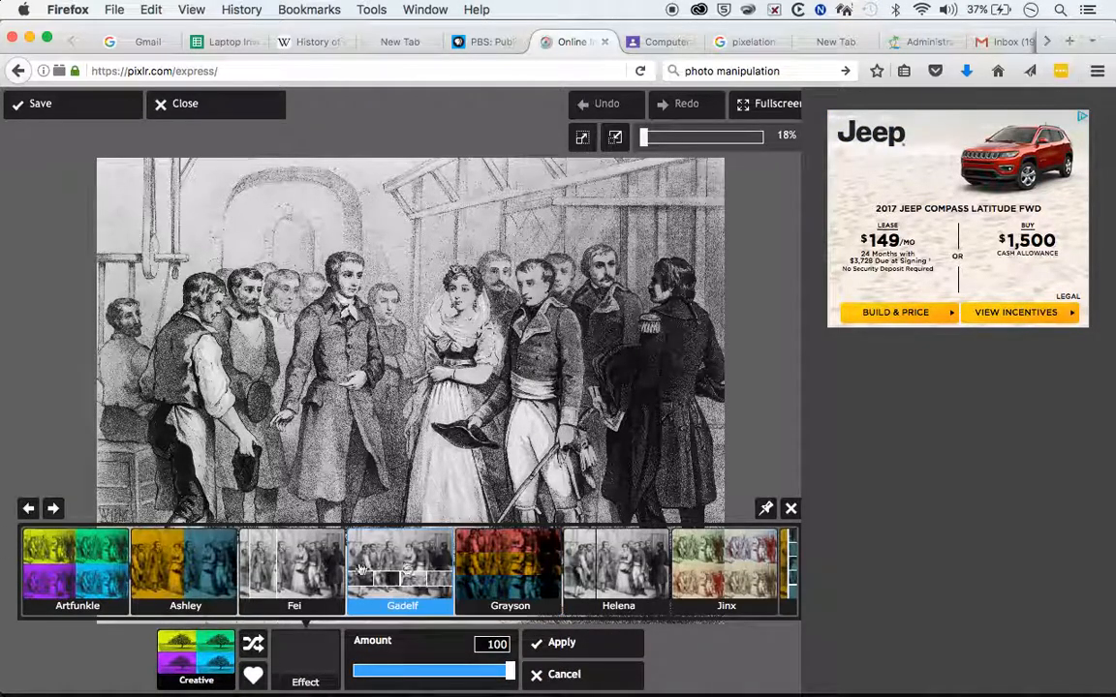
left_click(296, 578)
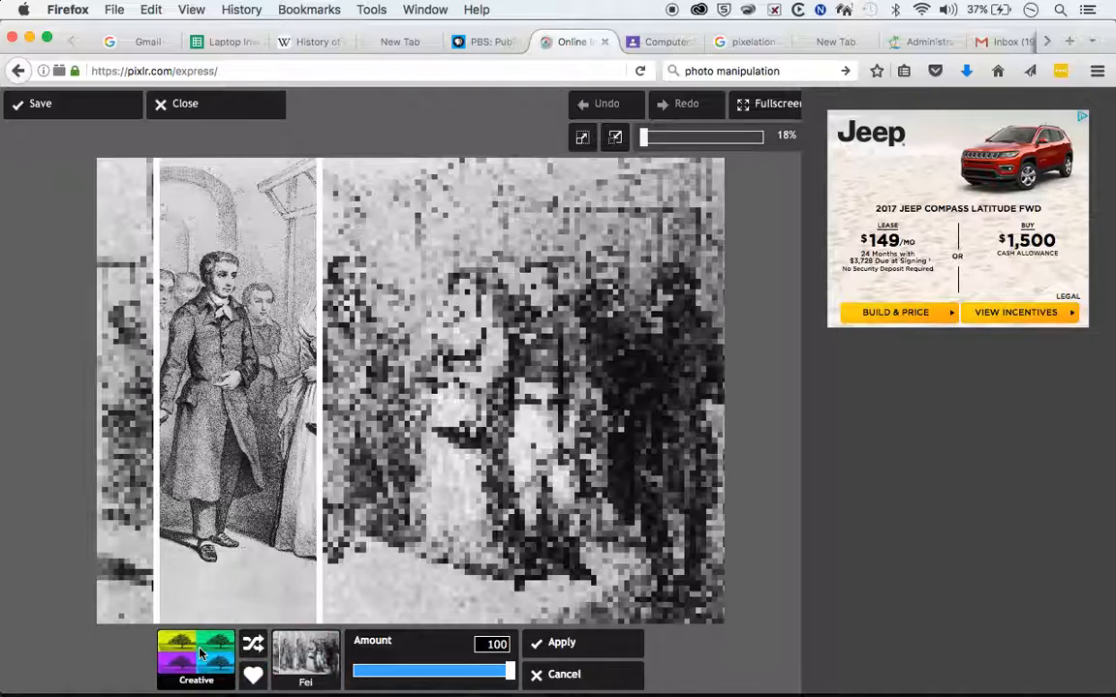
left_click(300, 657)
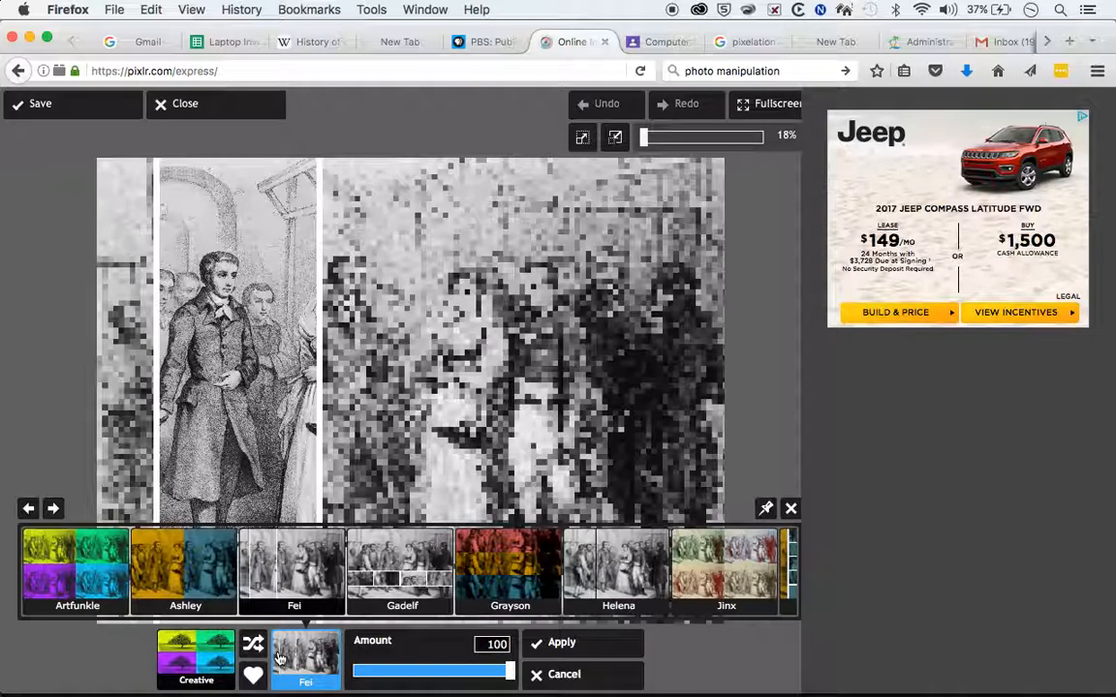
left_click(515, 569)
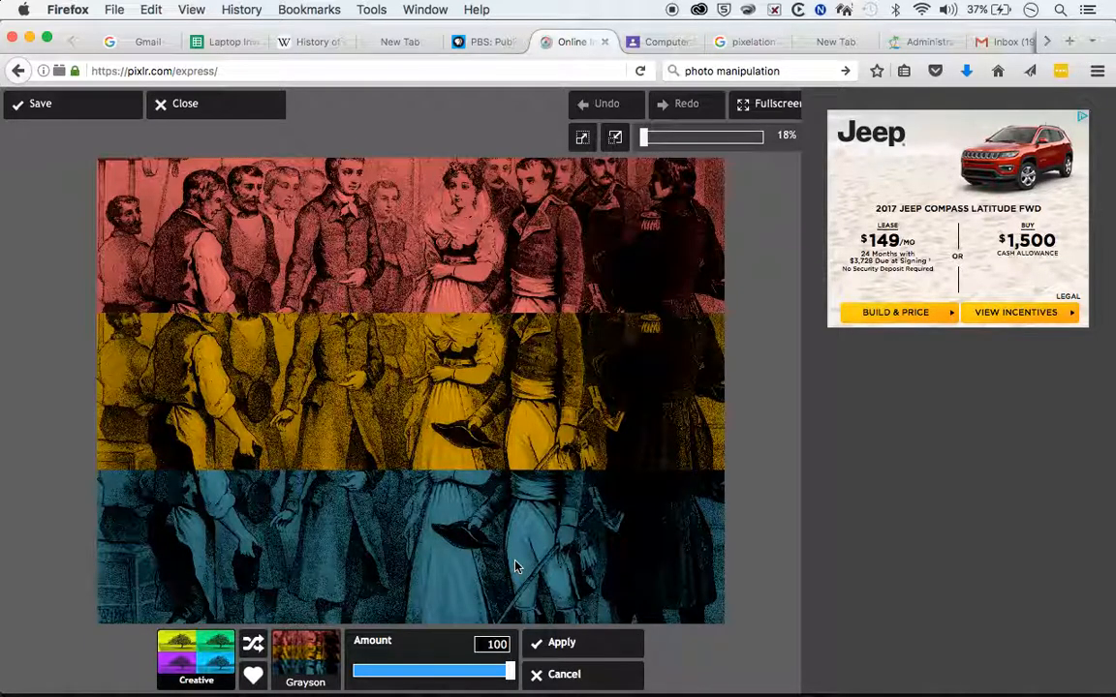
left_click(325, 653)
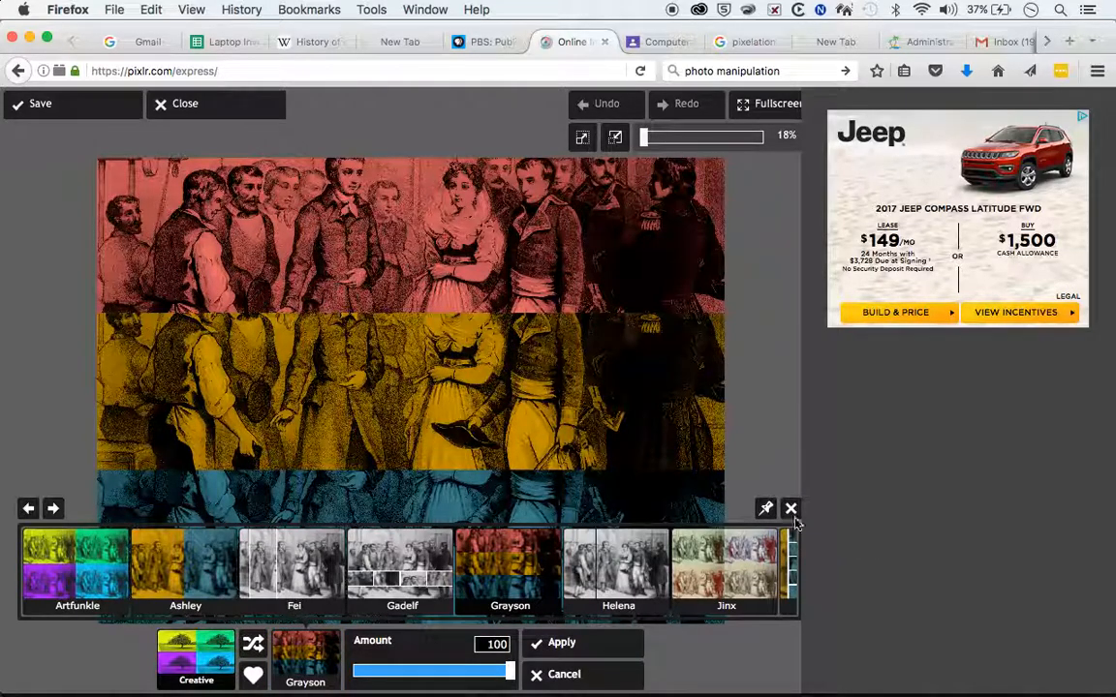
left_click(722, 562)
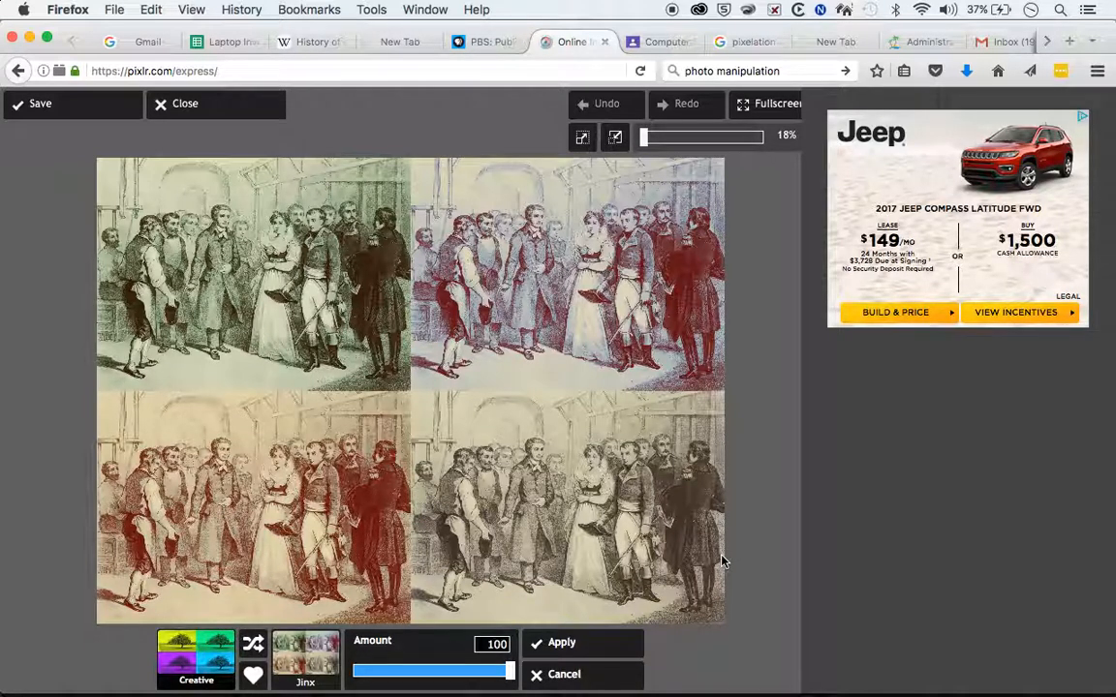
- Try the Creative effect Pax on the engraving at amount 100, and cancel without applying it
left_click(285, 646)
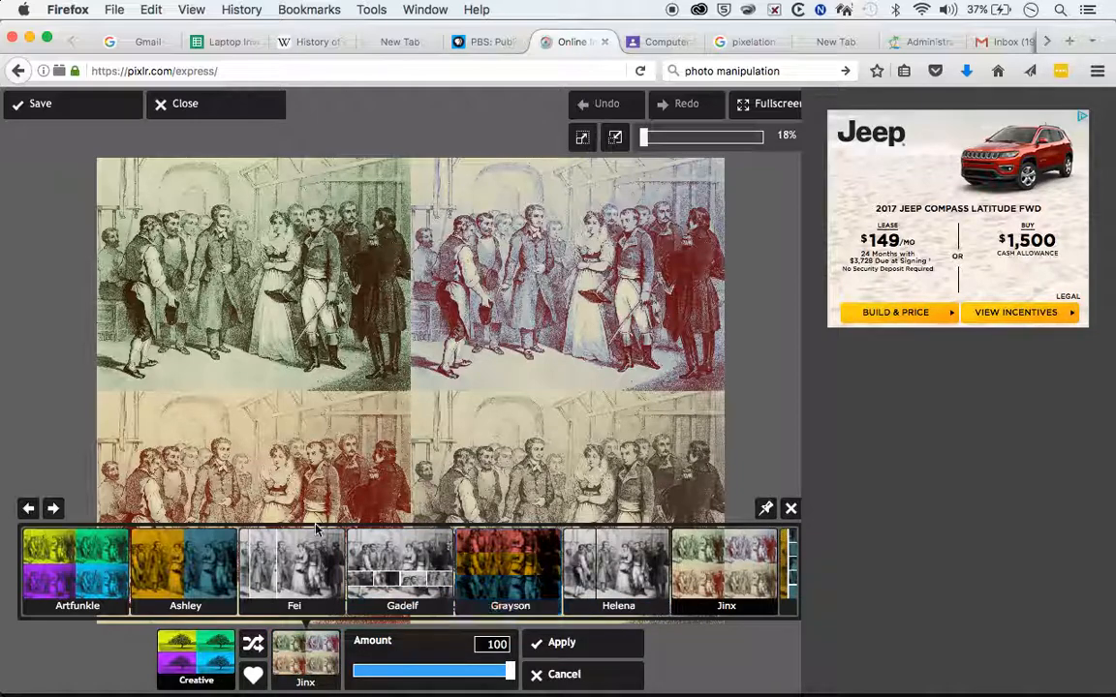
left_click(54, 510)
left_click(54, 509)
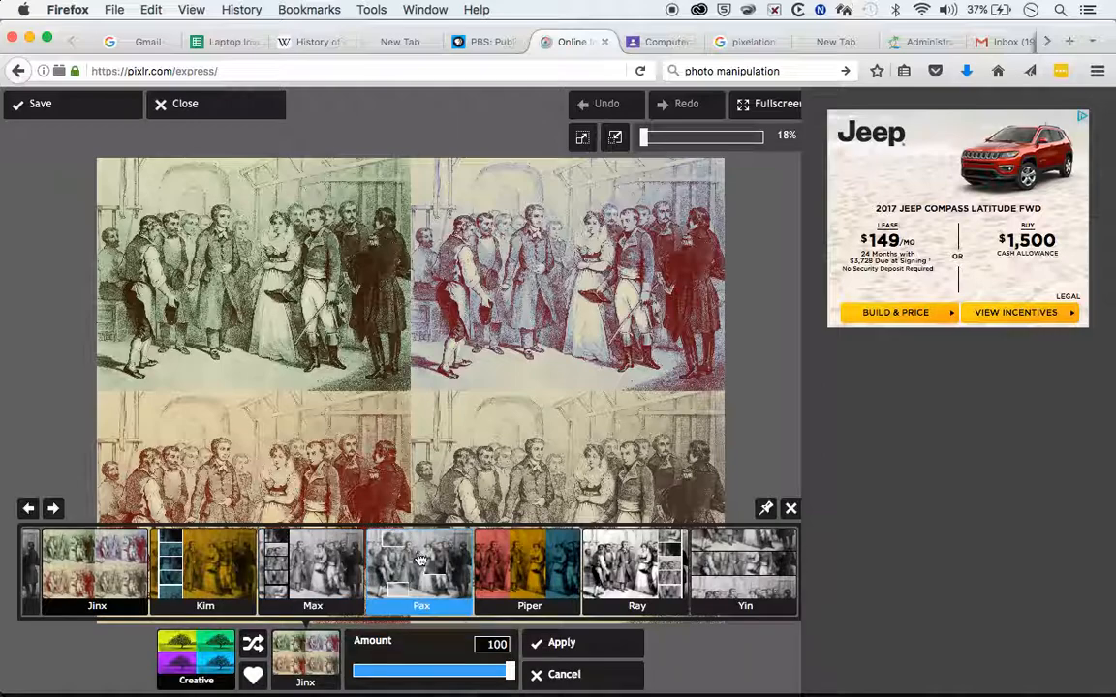
left_click(385, 592)
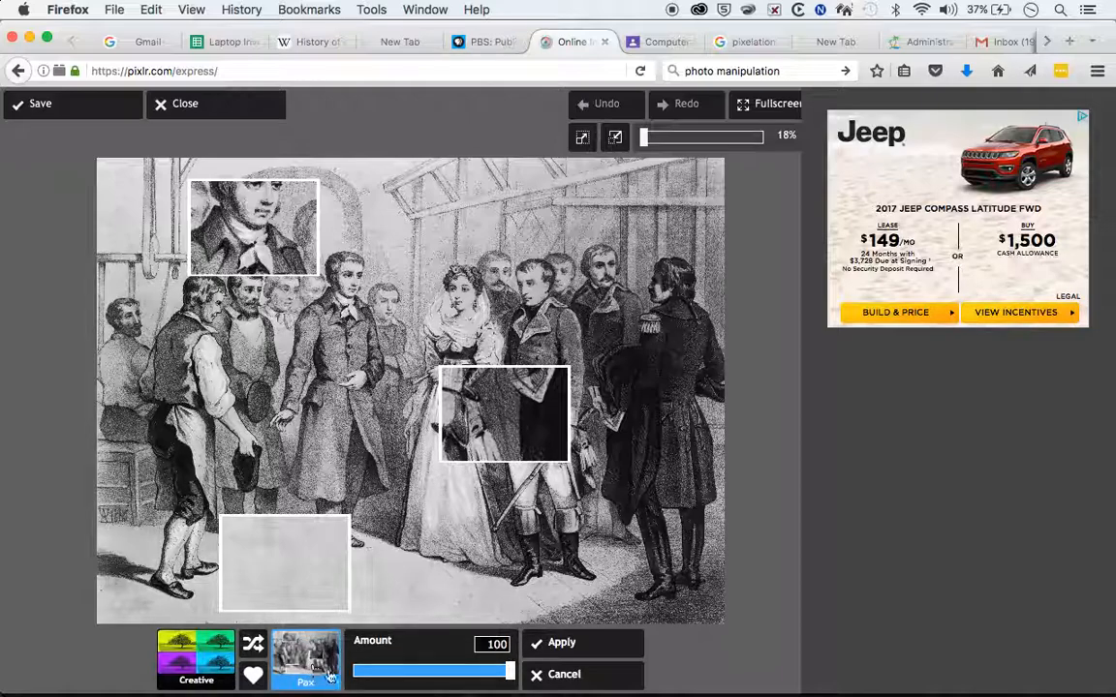
mouse_move(509, 670)
left_mouse_down()
mouse_move(438, 672)
mouse_move(506, 672)
mouse_move(520, 685)
left_mouse_up()
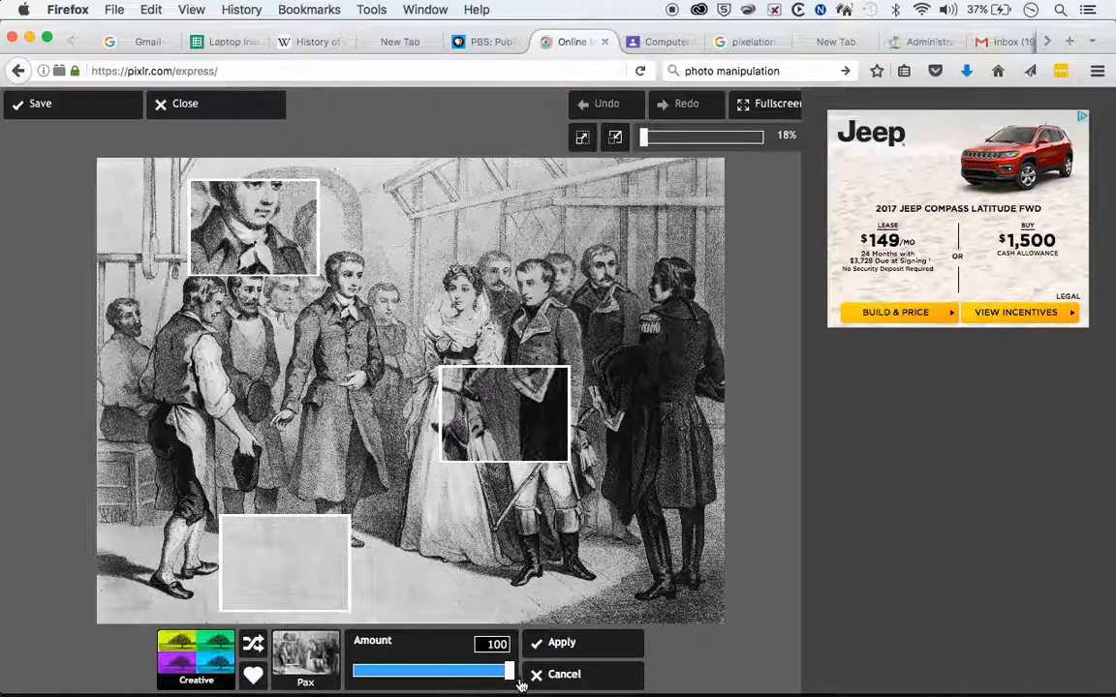
left_click(588, 678)
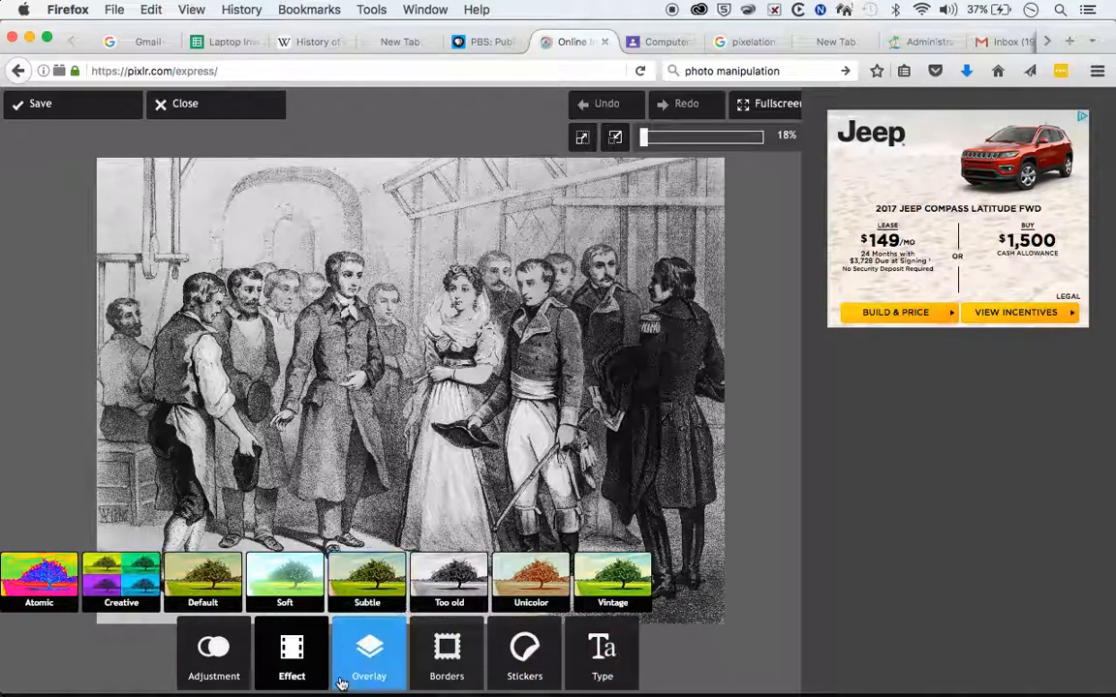
- Blur the engraving with an amount of 16 and apply the adjustment
left_click(222, 672)
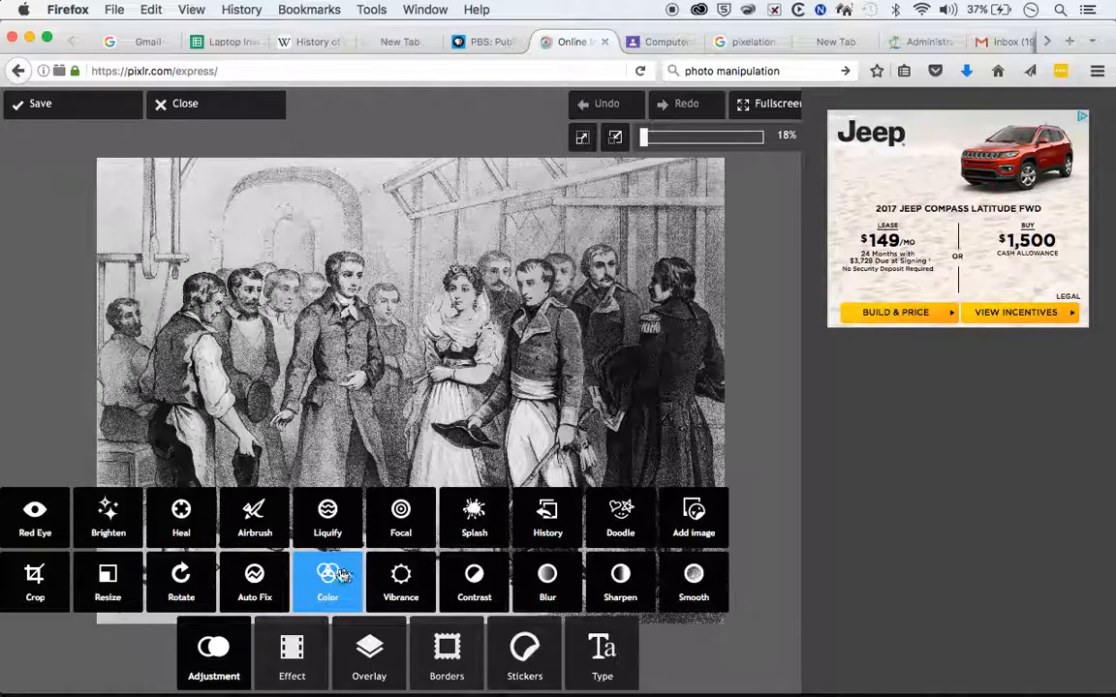
left_click(554, 590)
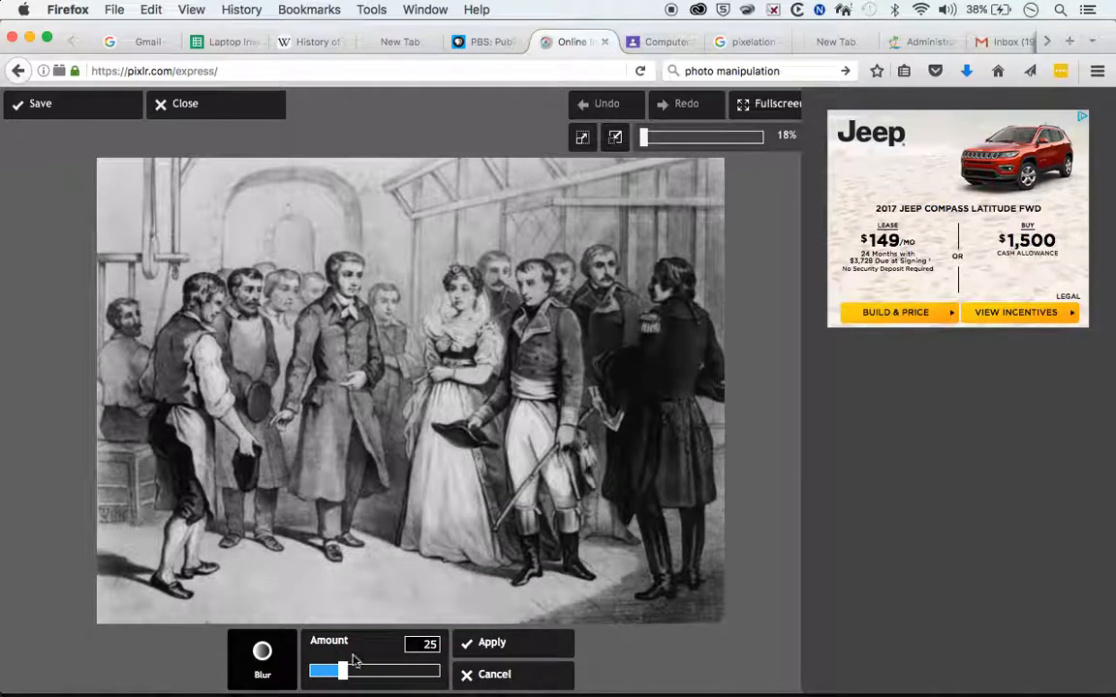
left_click_drag(338, 670, 314, 670)
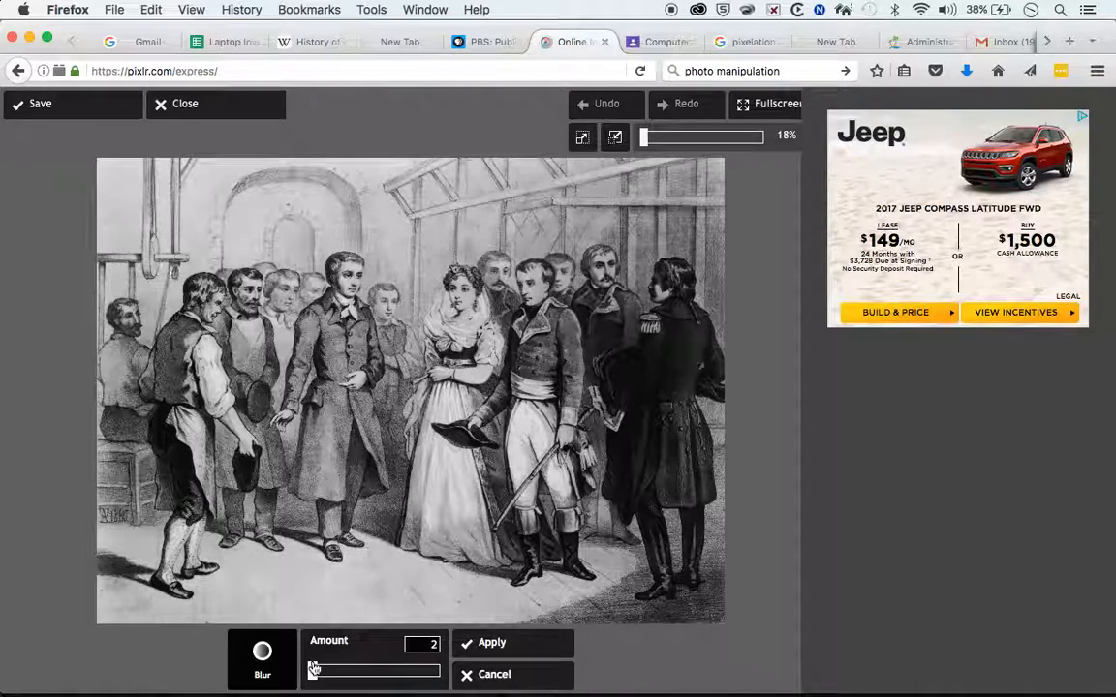
left_click_drag(313, 670, 295, 671)
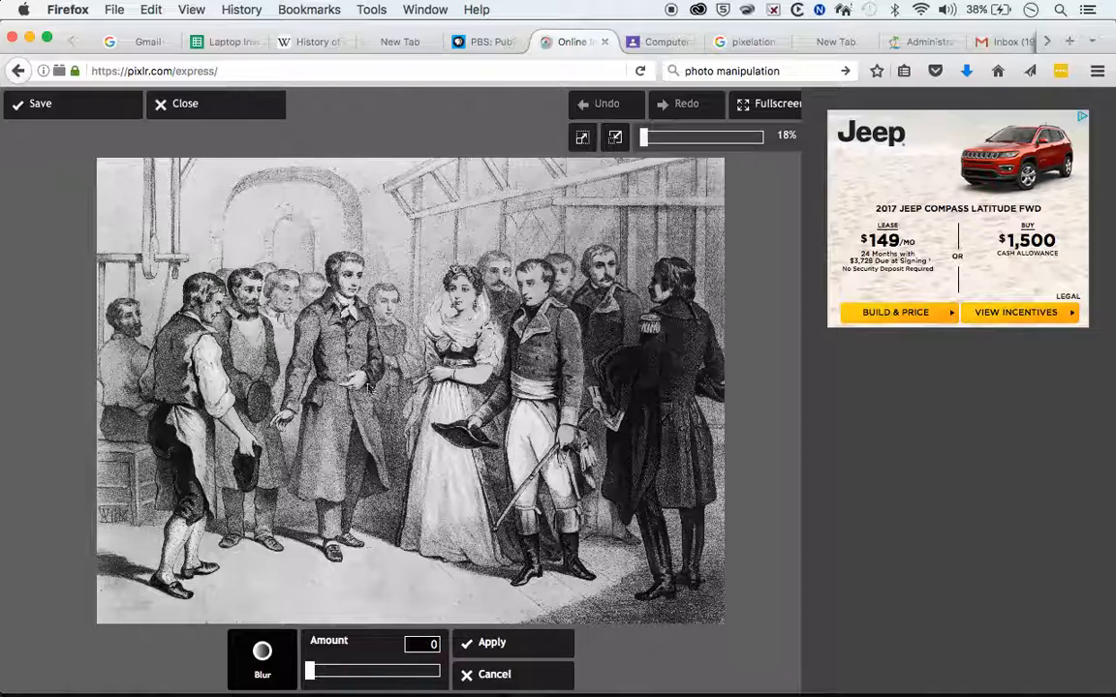
left_click_drag(310, 675, 333, 673)
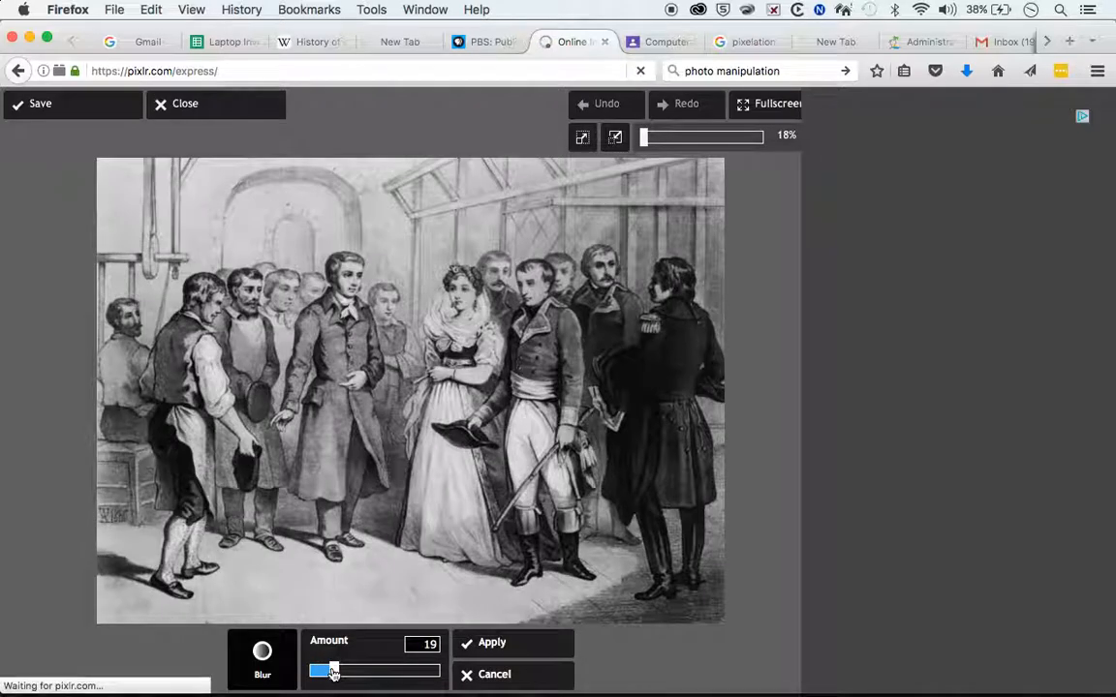
left_click_drag(333, 673, 329, 674)
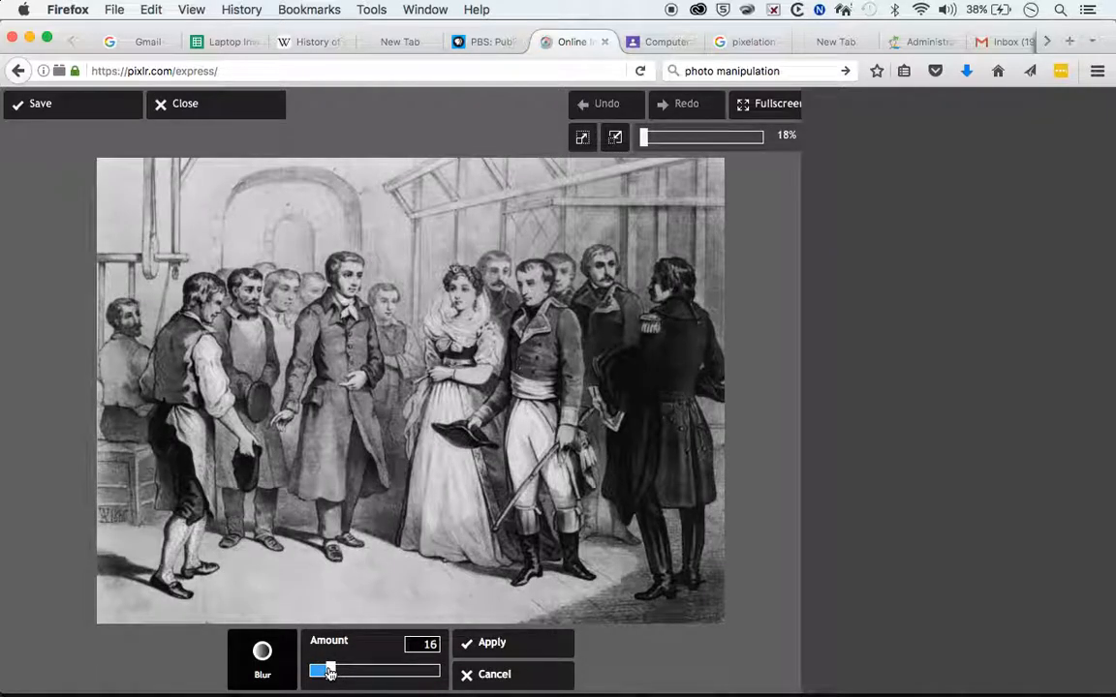
left_click(510, 645)
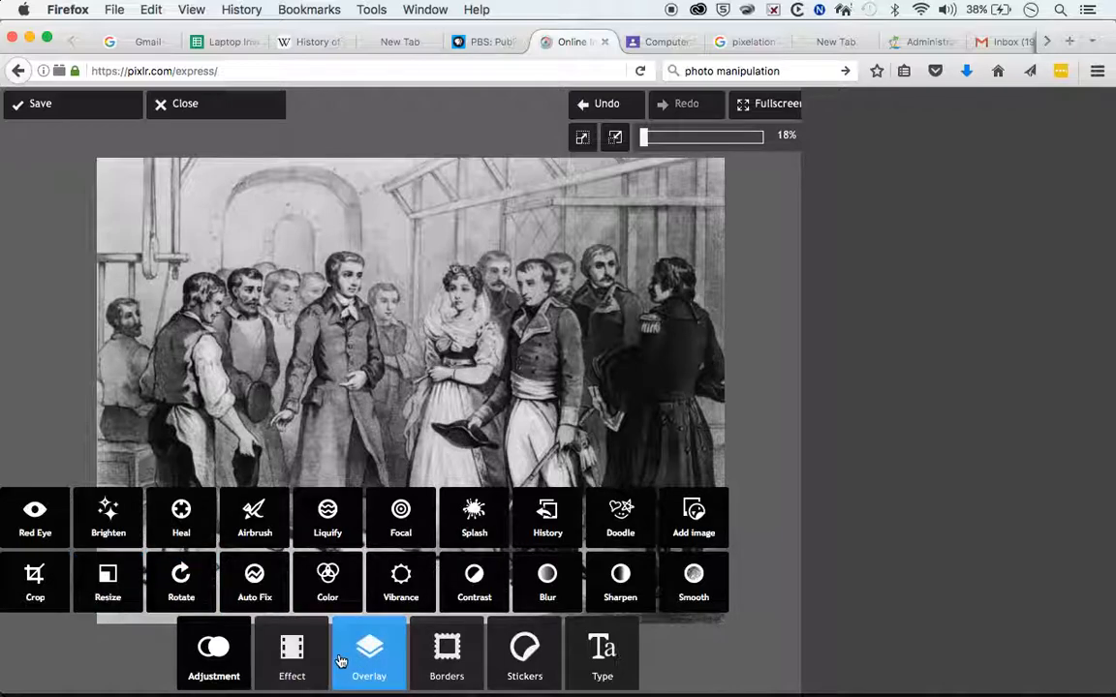
- Try the Default overlays Bocea and Focal on the engraving, flipping the Focal overlay horizontally
left_click(296, 663)
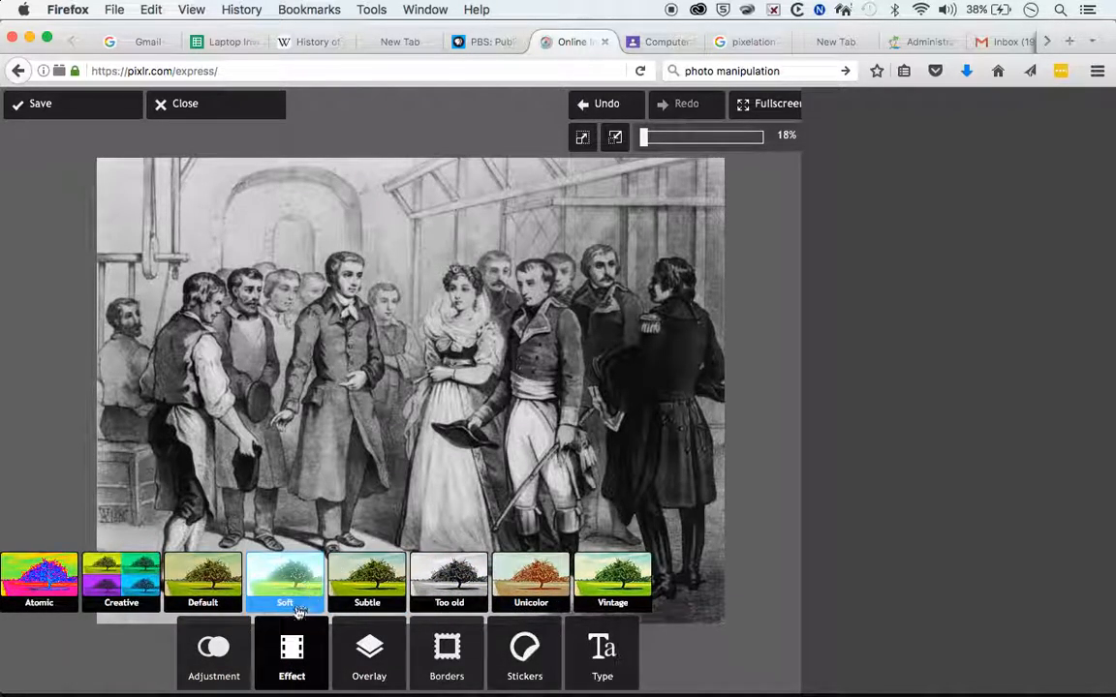
left_click(362, 654)
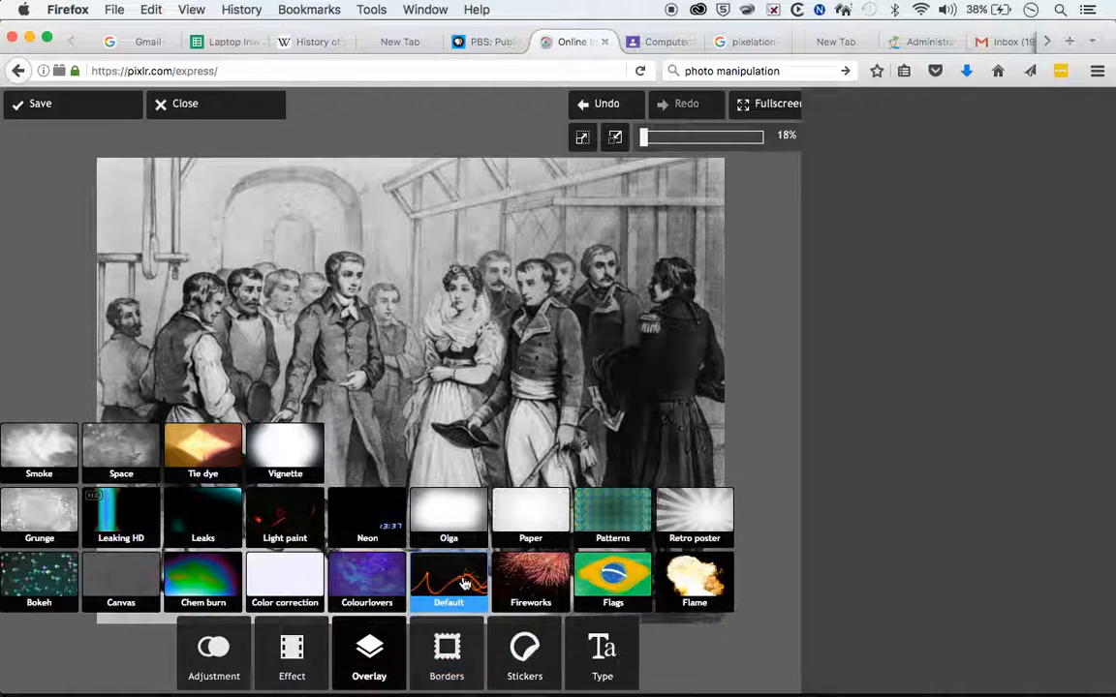
left_click(465, 583)
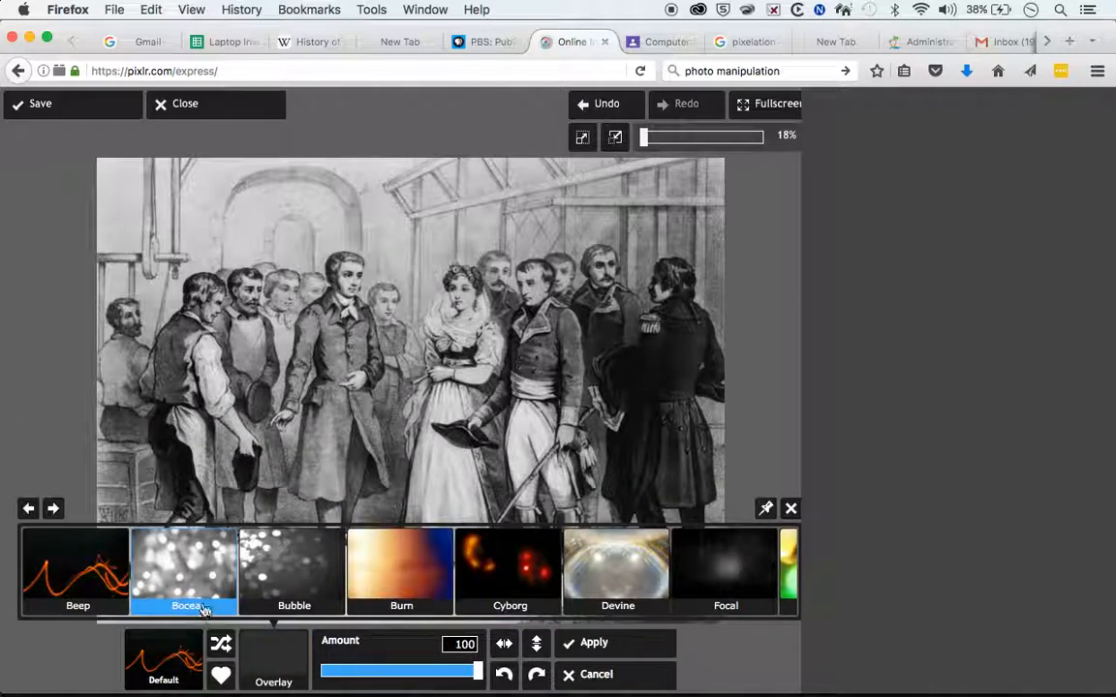
left_click(199, 581)
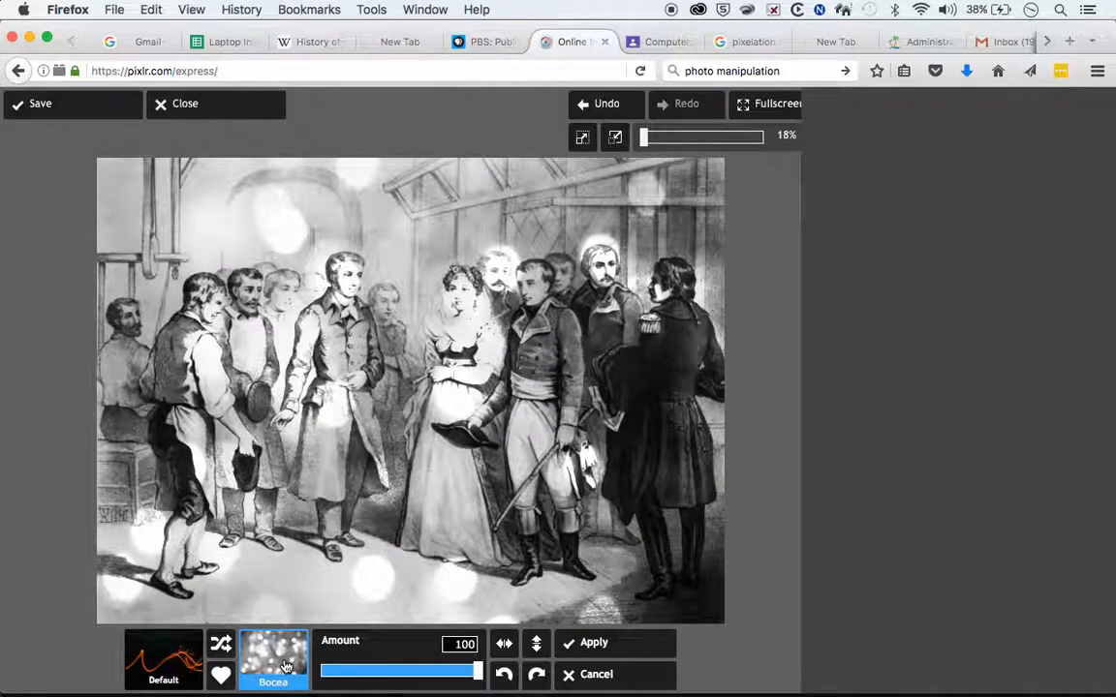
left_click(280, 654)
left_click(750, 579)
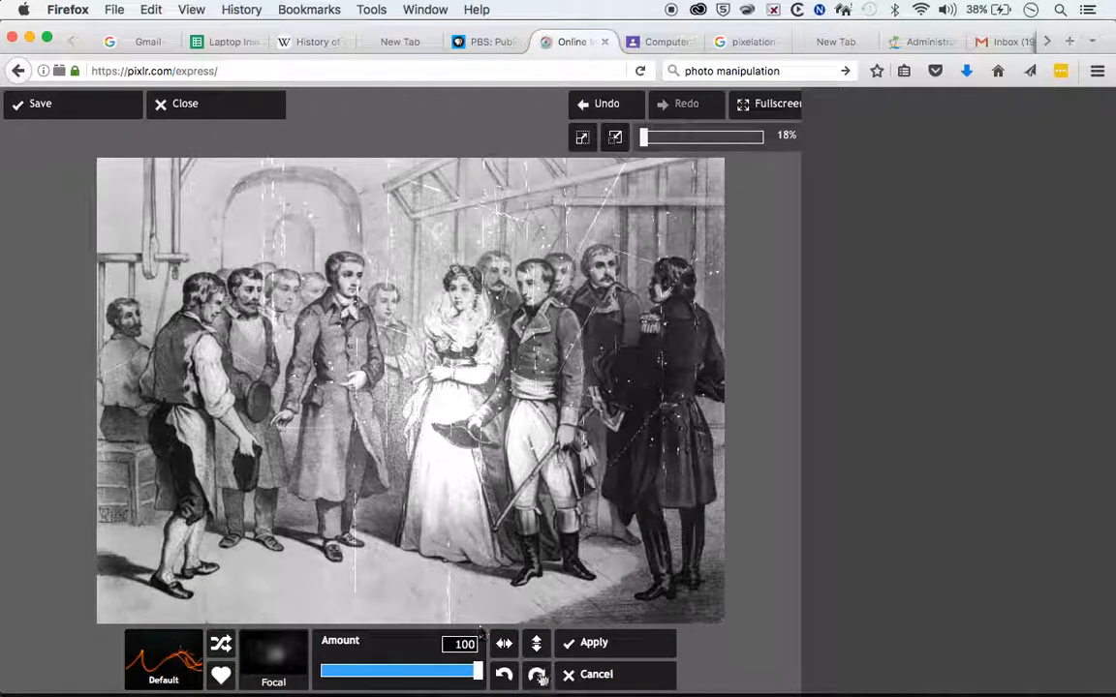
left_click(503, 645)
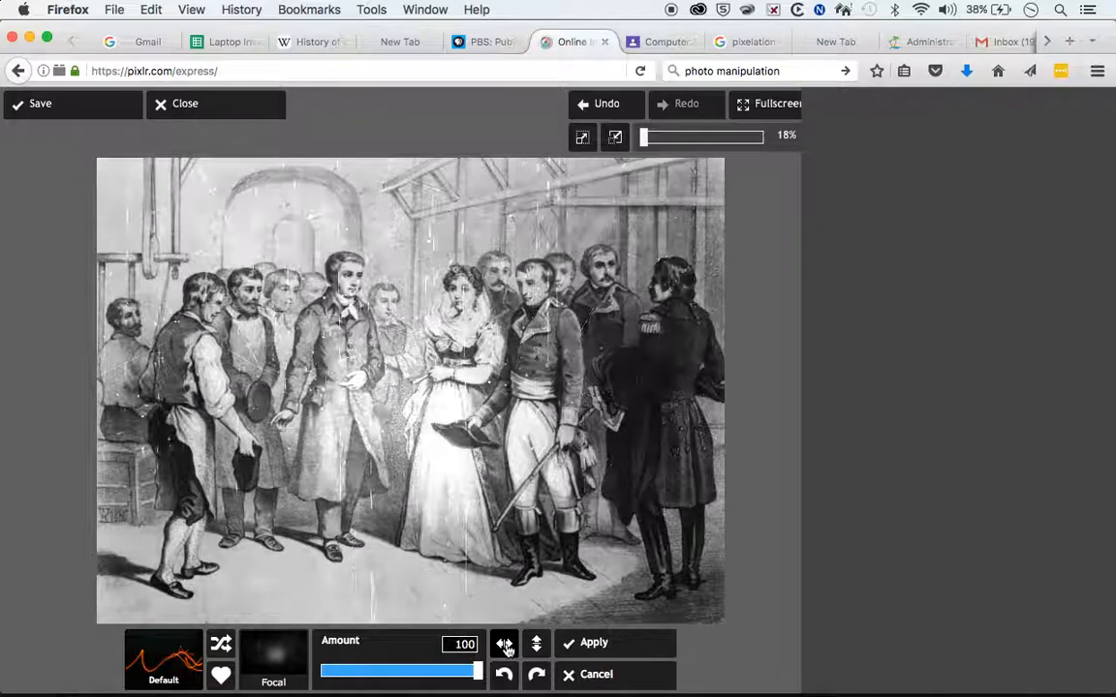
- Try the Default overlays Glitter and Local in place of Focal
left_click(273, 657)
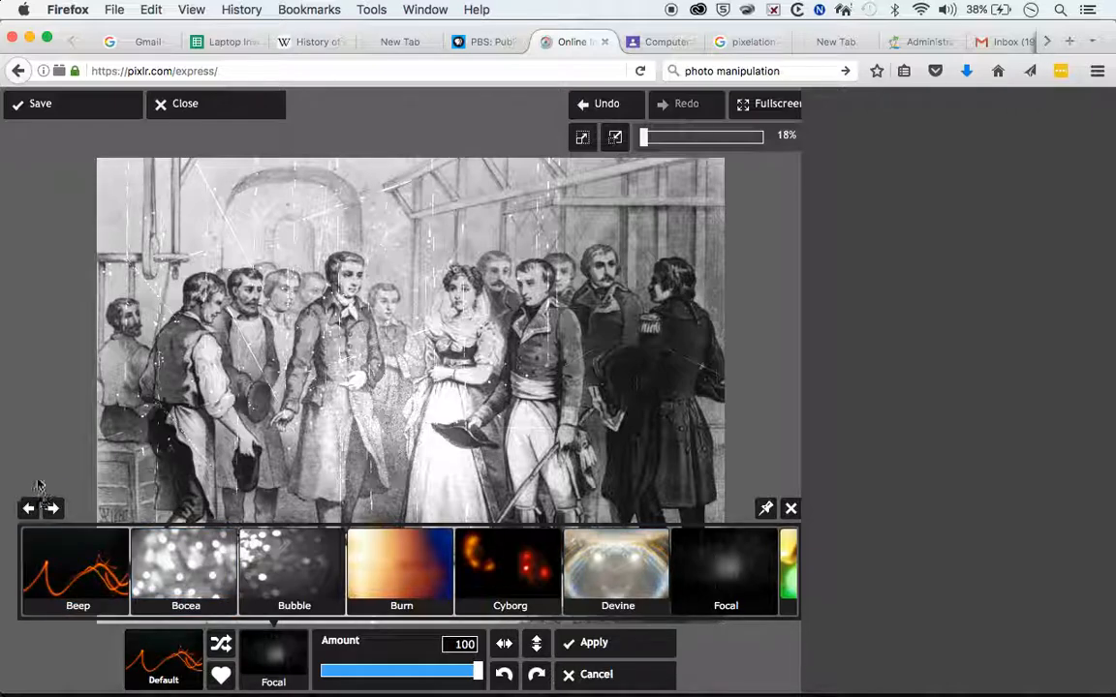
left_click(52, 509)
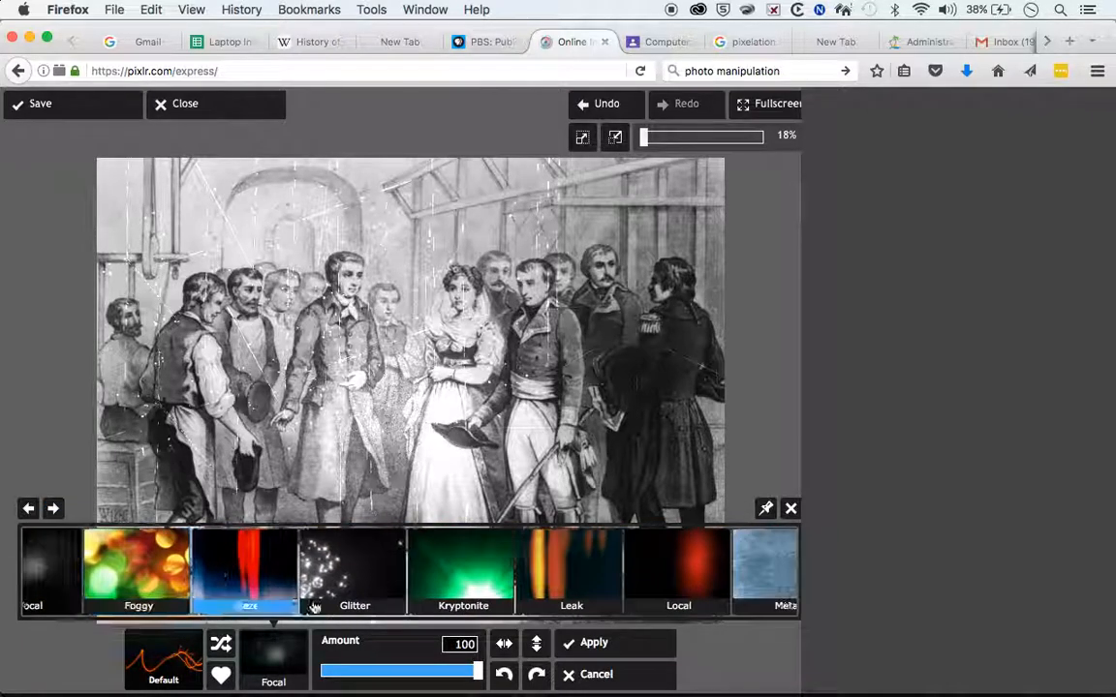
left_click(374, 581)
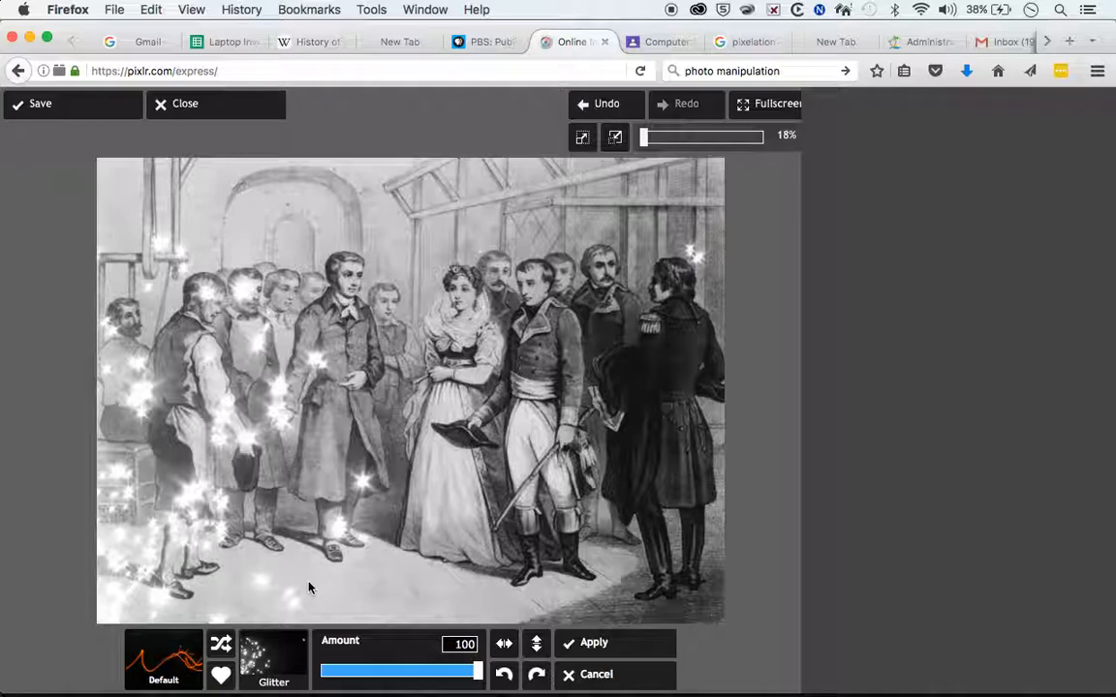
left_click(273, 658)
left_click(659, 579)
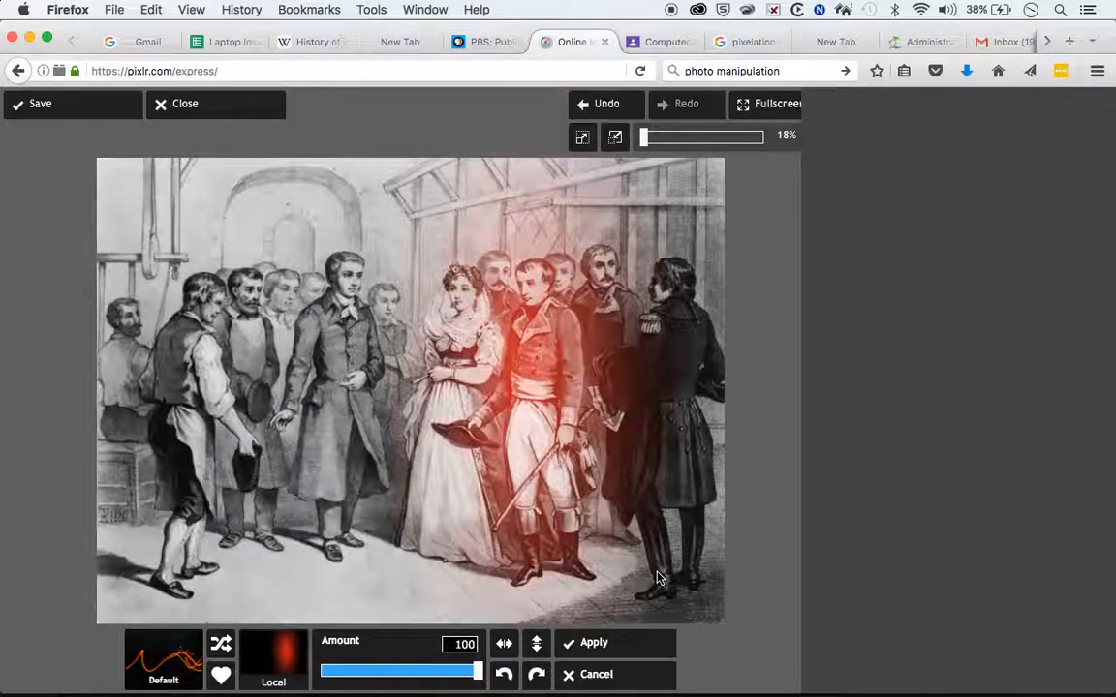
- Apply the Default overlay Metal to the engraving at amount 100
left_click(261, 658)
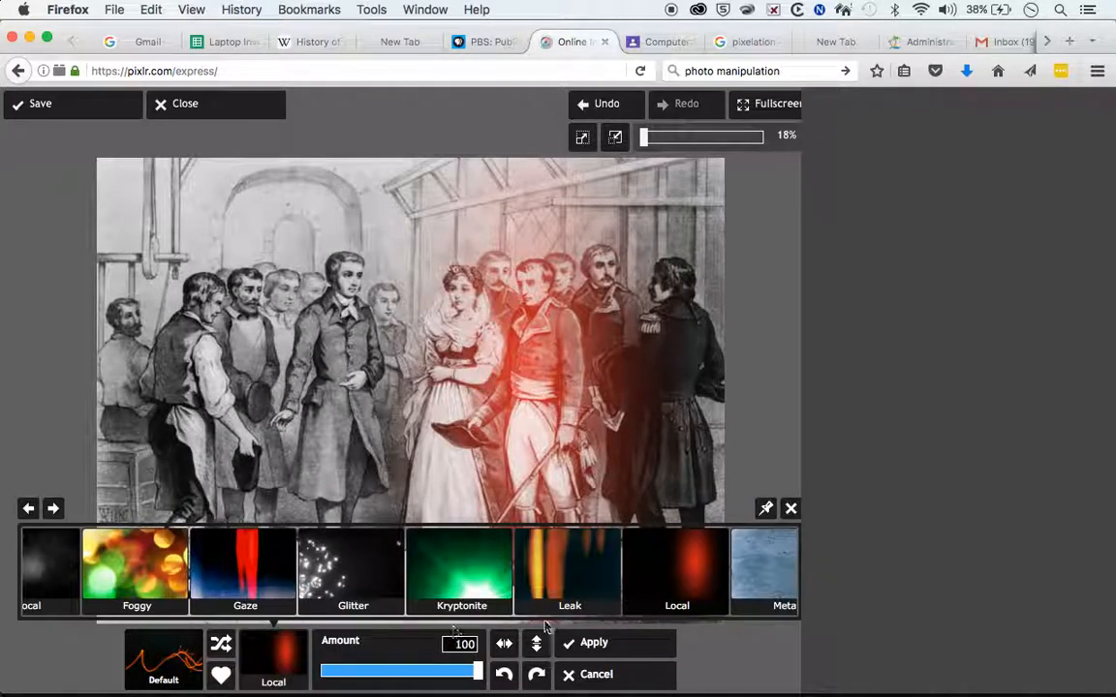
left_click(755, 567)
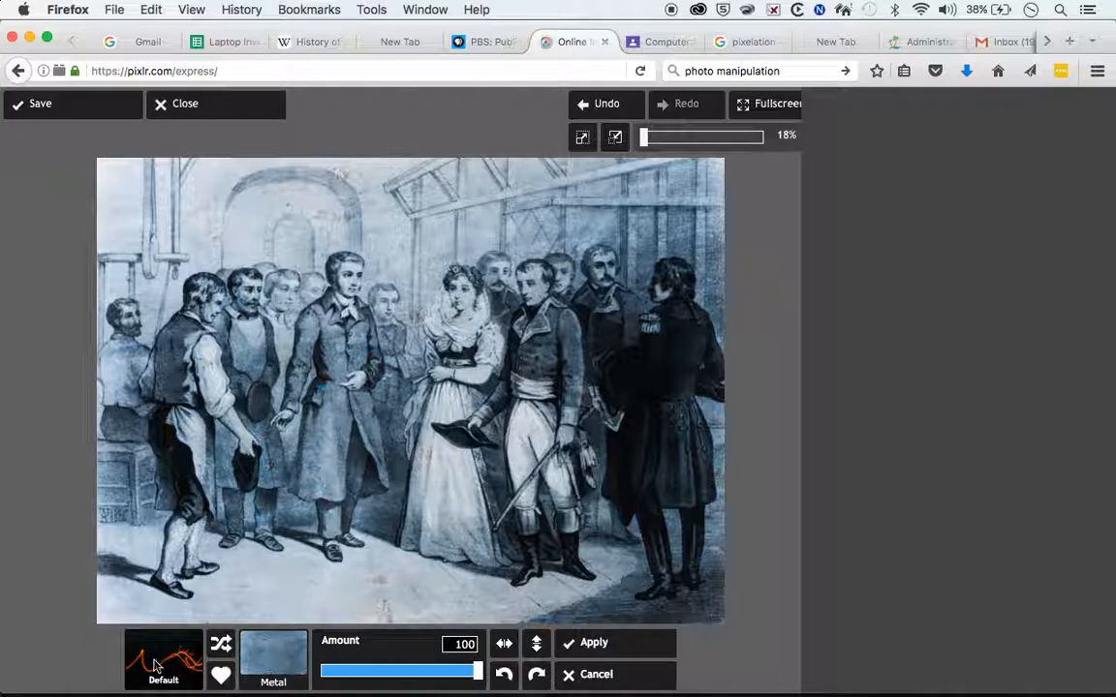
left_click(591, 646)
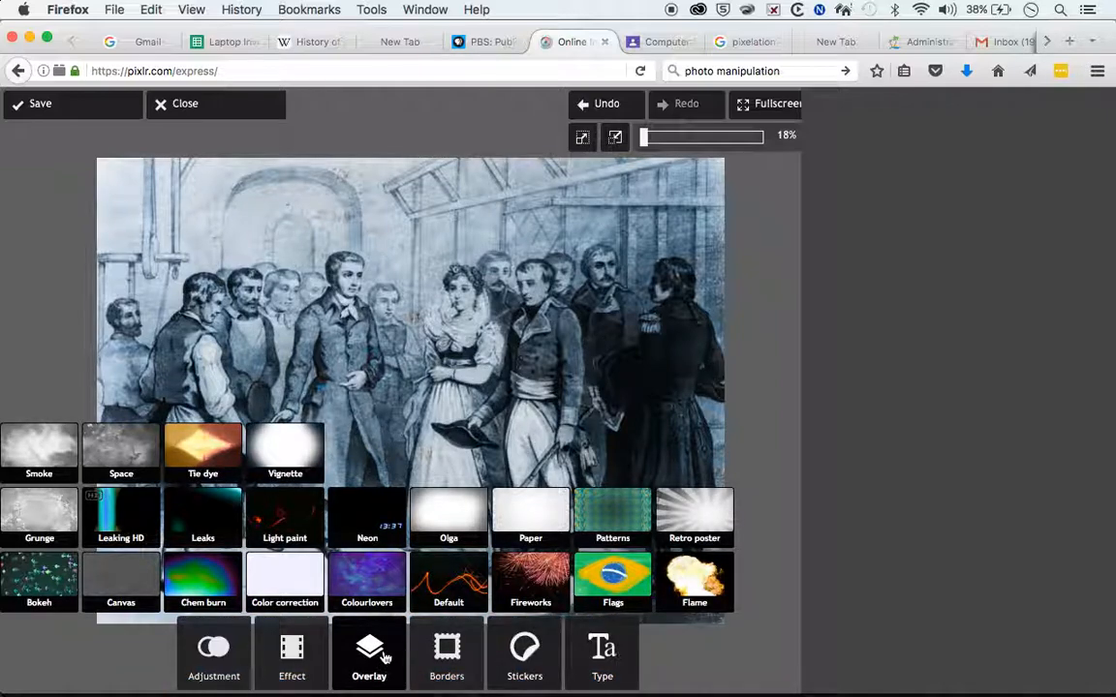
- Try the Ink border Blackfive with vertical flips on the engraving, and replace it with the Ink border Blacknin at amount 100
left_click(441, 661)
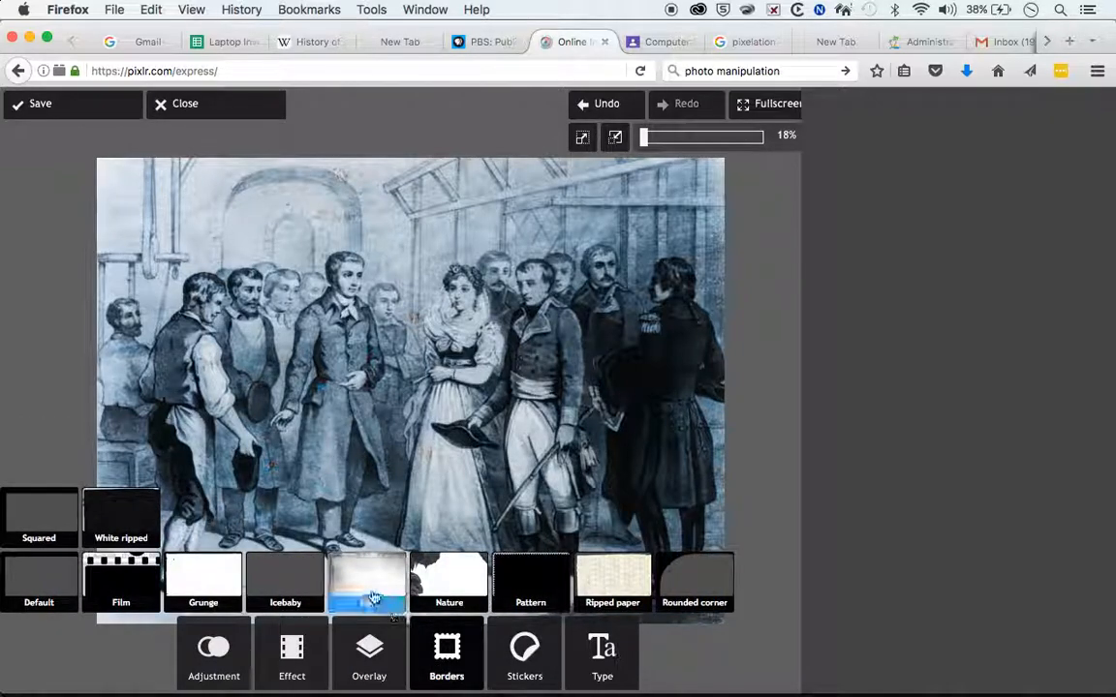
left_click(373, 597)
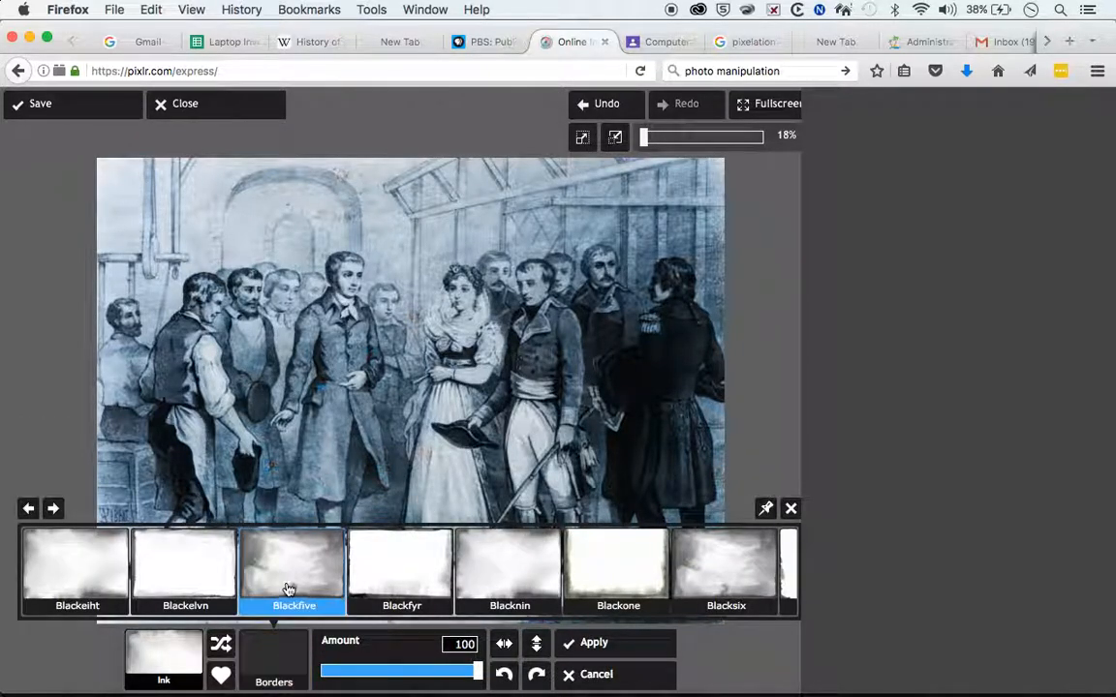
left_click(288, 589)
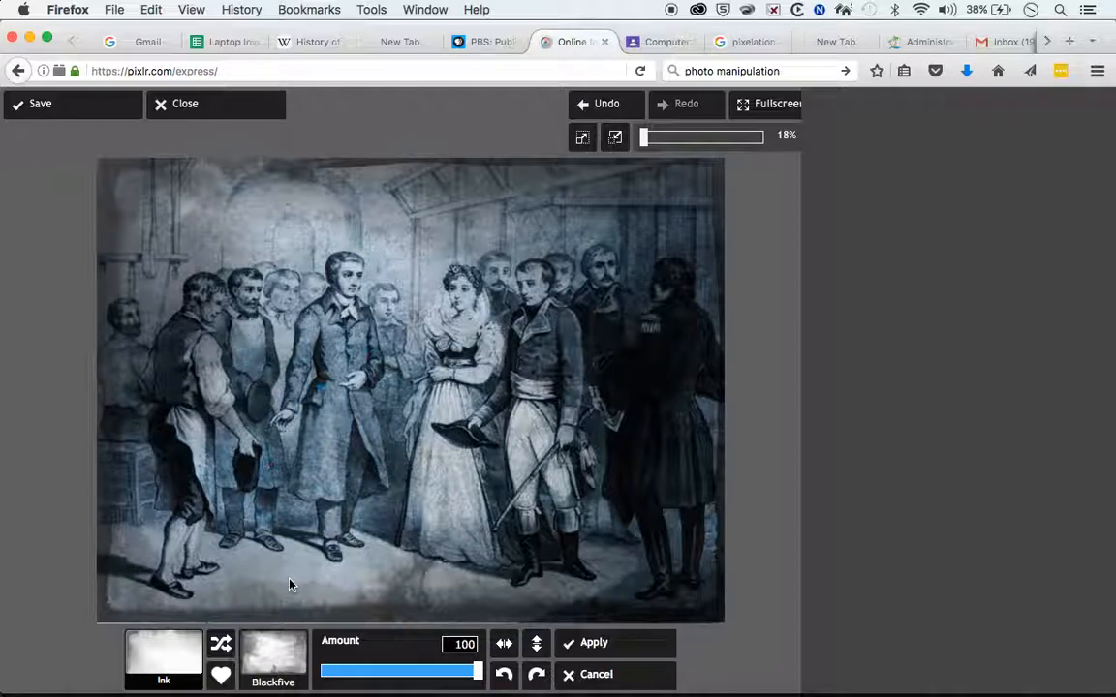
left_click(534, 644)
left_click(535, 644)
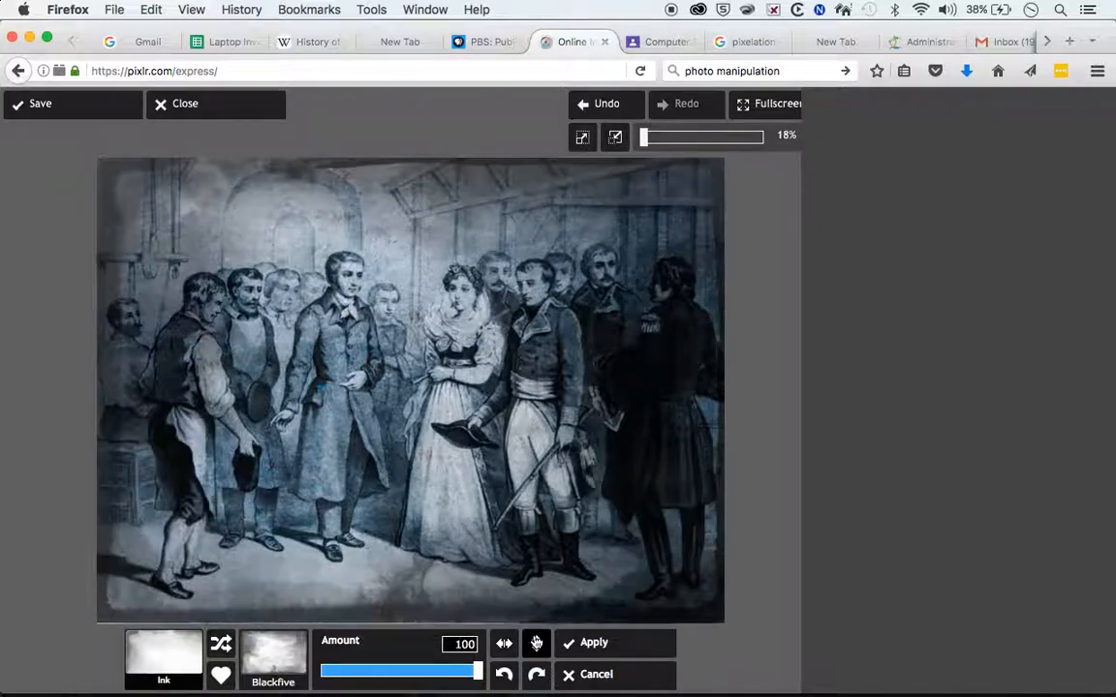
left_click(273, 657)
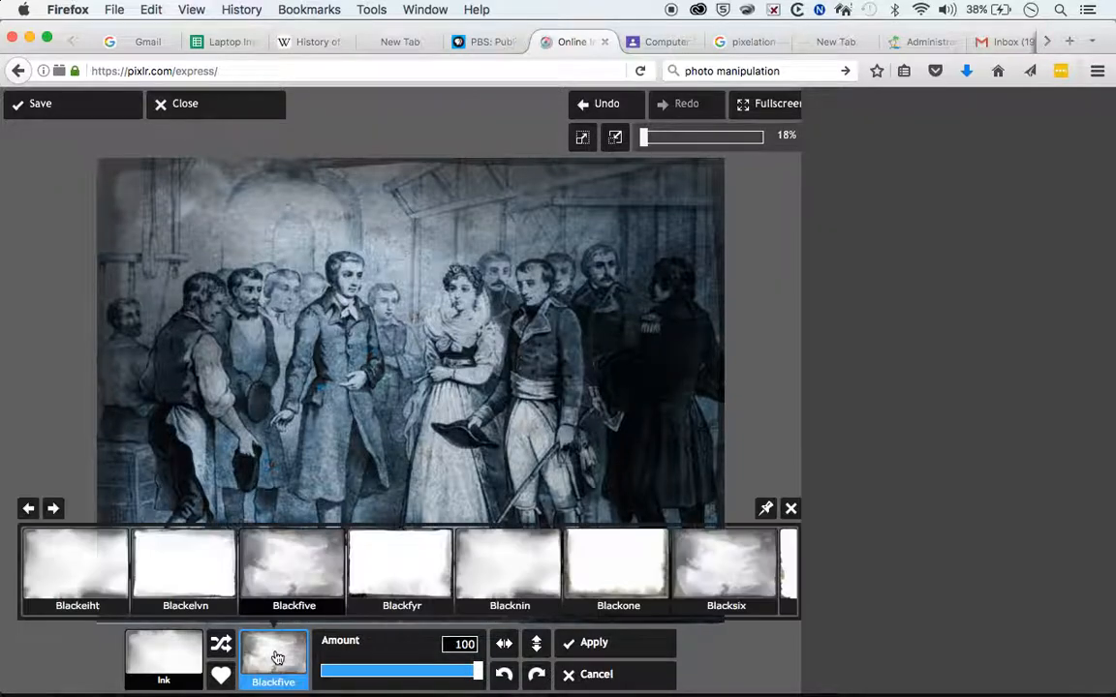
left_click(535, 594)
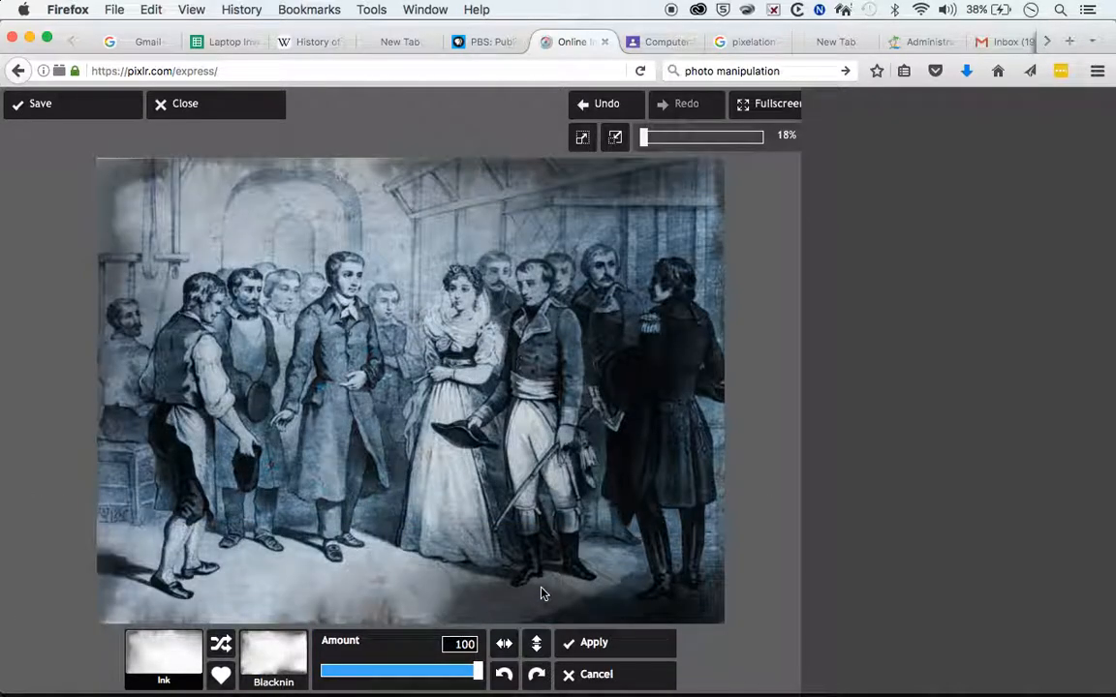
- Save the edited engraving to the Desktop as JacquardMakeover.jpg at quality 100
left_click(97, 114)
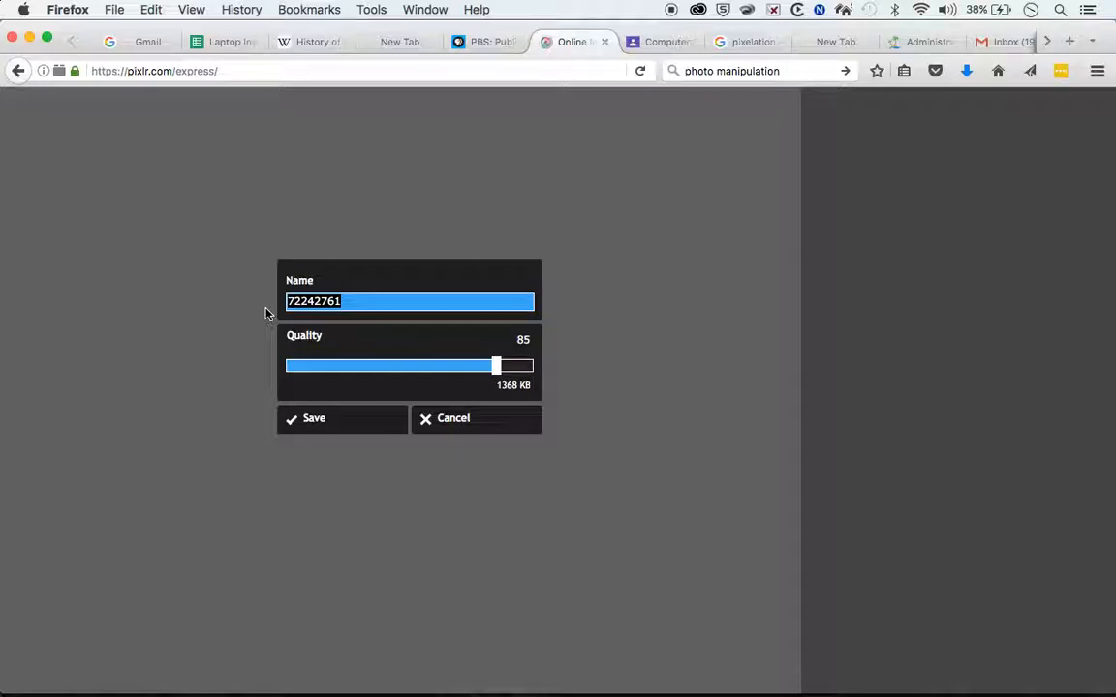
type("Jacard")
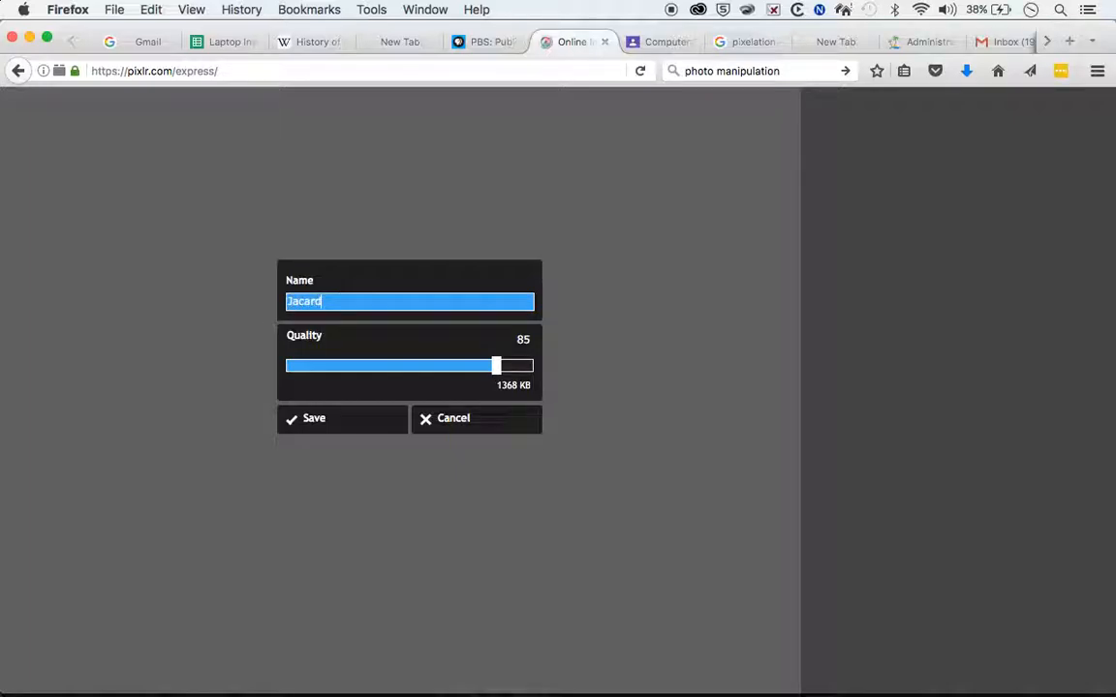
type("que")
type("uar")
type("dMakeover")
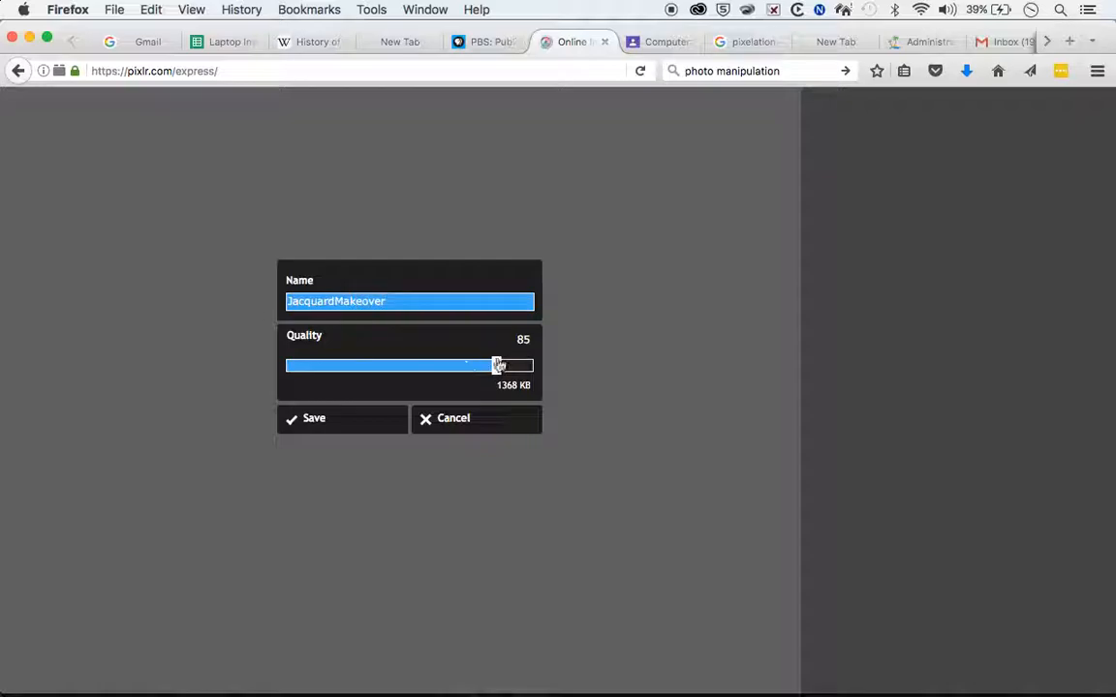
left_click_drag(498, 368, 598, 364)
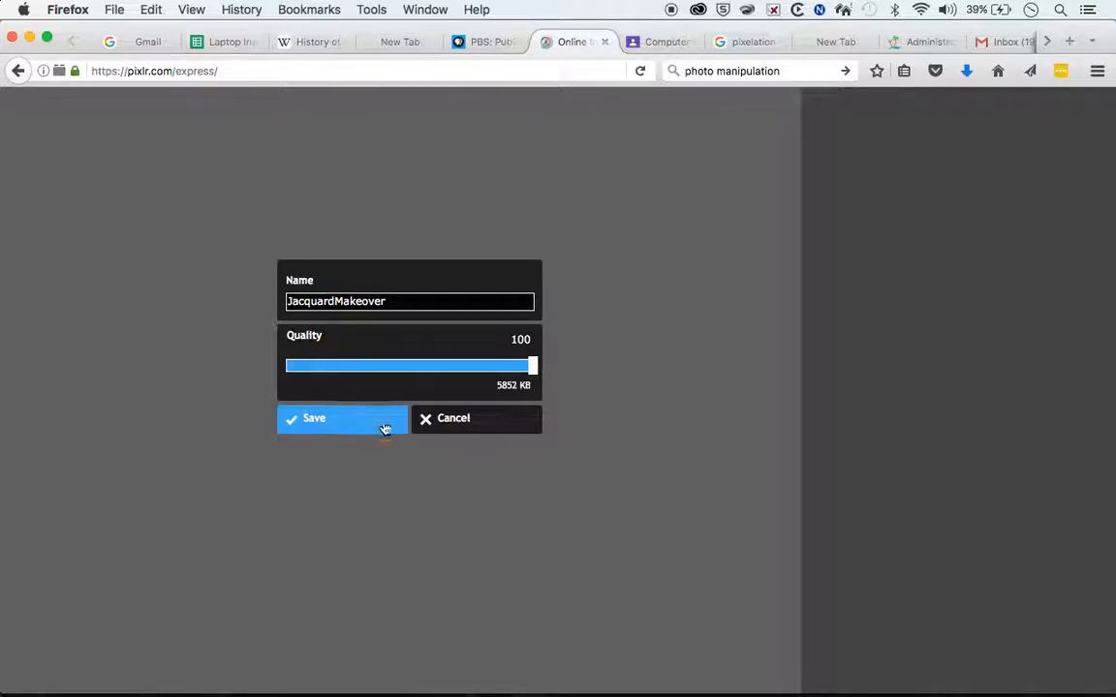
left_click(361, 427)
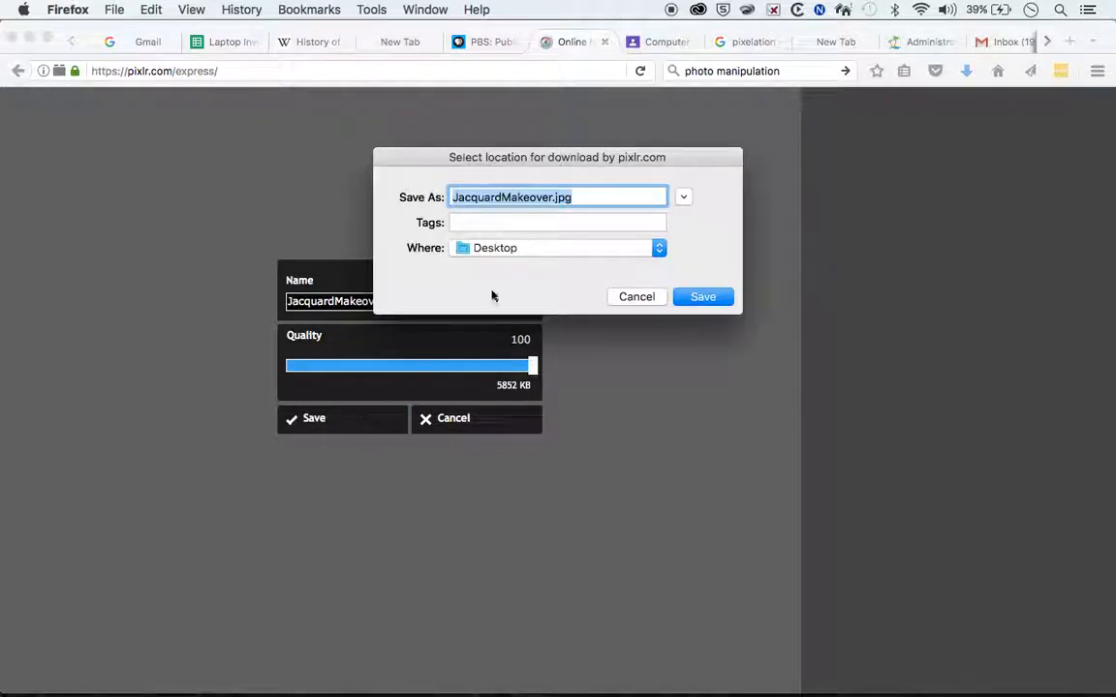
left_click(719, 297)
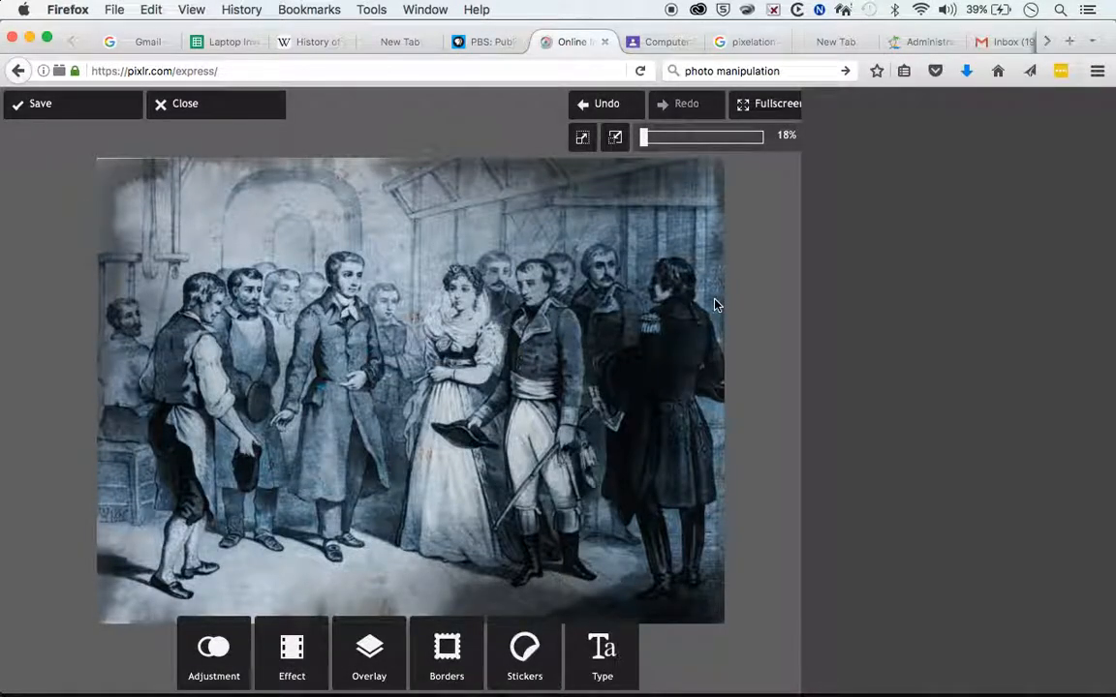
- Switch to Finder and look through the Downloads folder for the saved picture, checking the modification dates
mouse_move(688, 694)
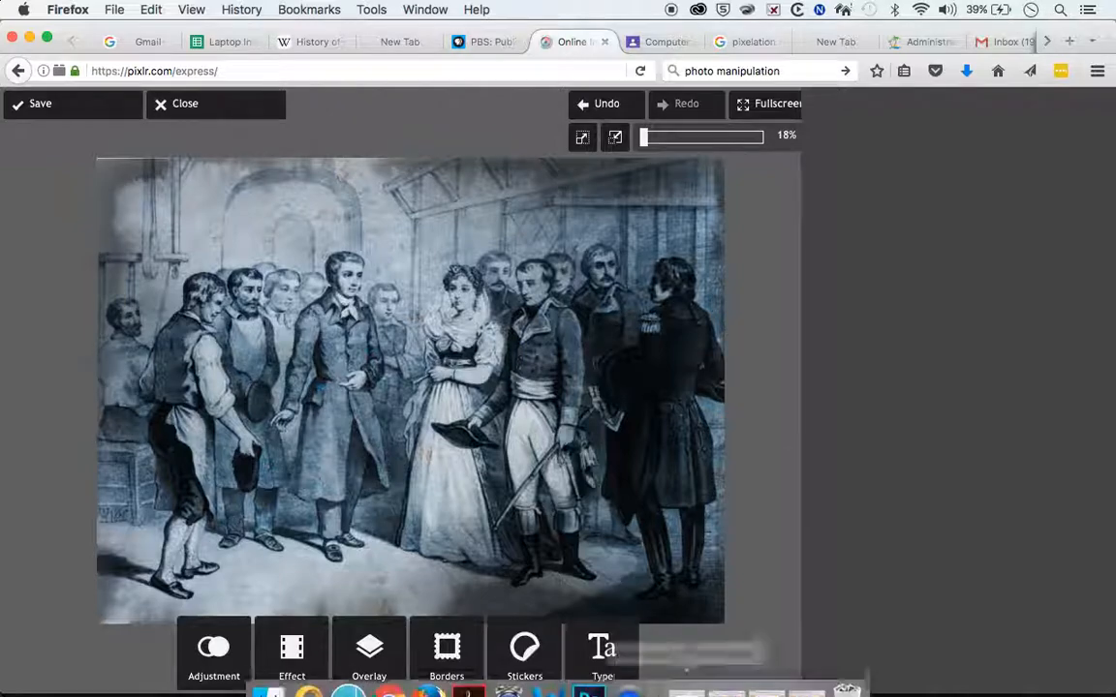
left_click(271, 673)
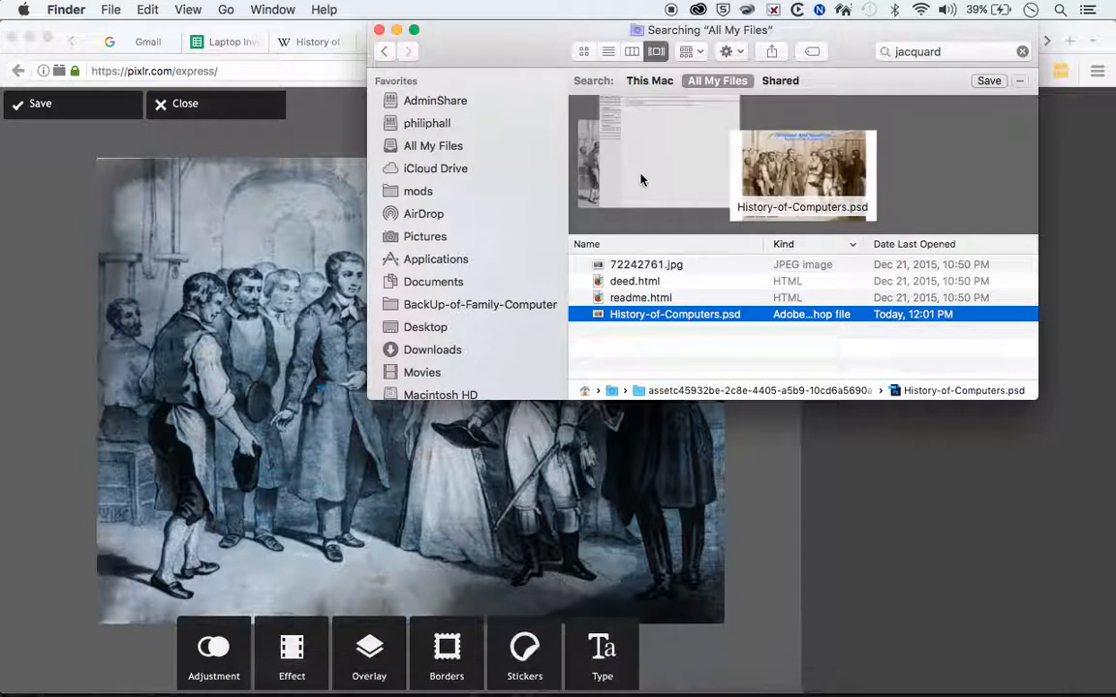
left_click(426, 350)
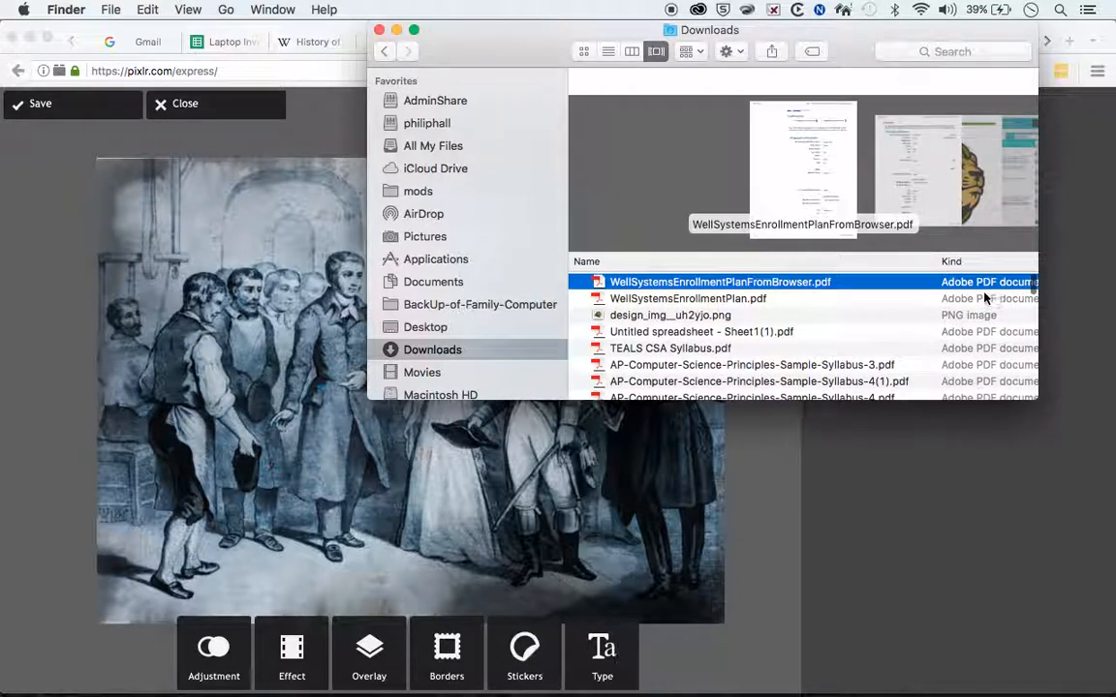
left_click(874, 265)
scroll(987, 265, "right", 5)
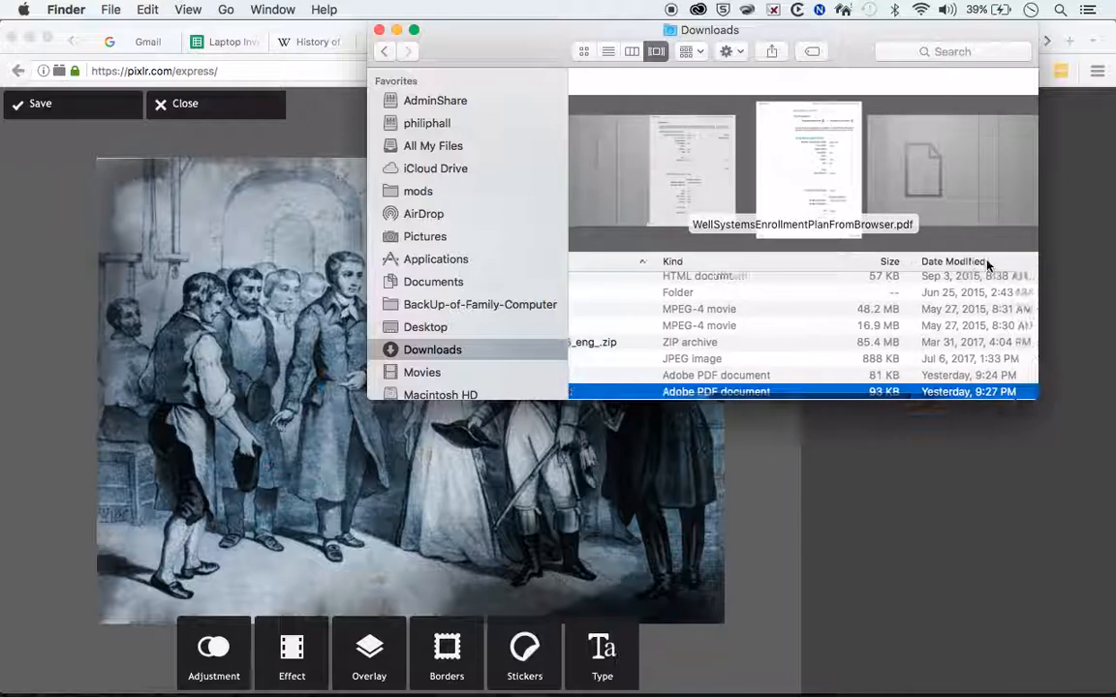
left_click(925, 266)
scroll(871, 310, "left", 5)
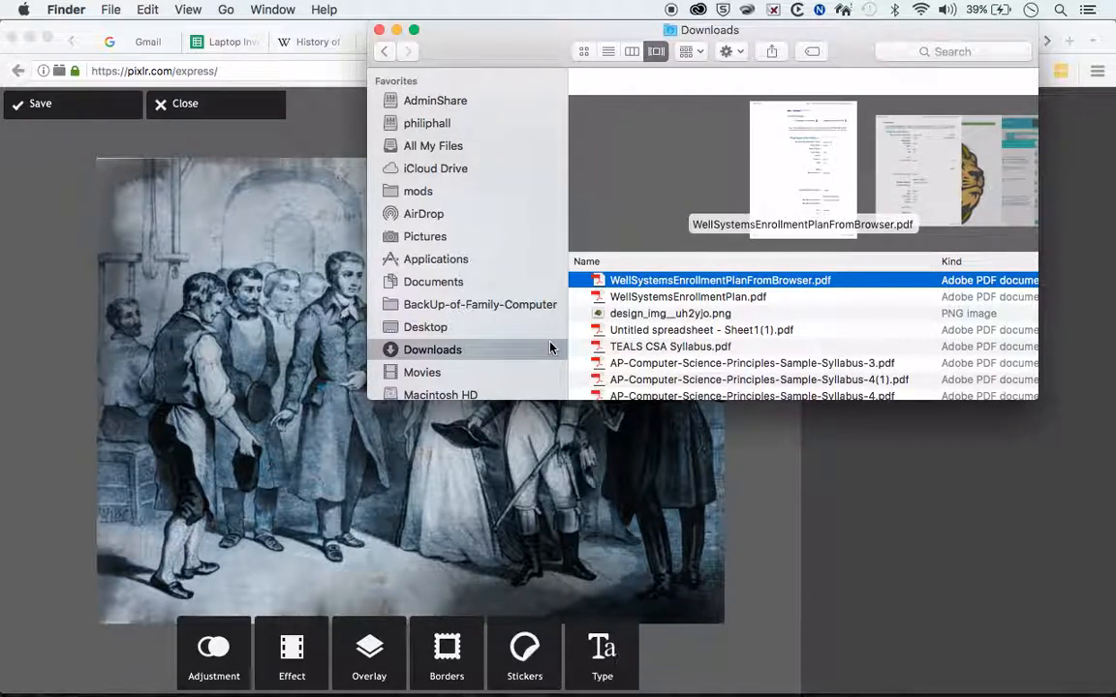
- Open JacquardMakeover.jpg from the Desktop folder in Preview to examine the finished picture, and close it
left_click(426, 326)
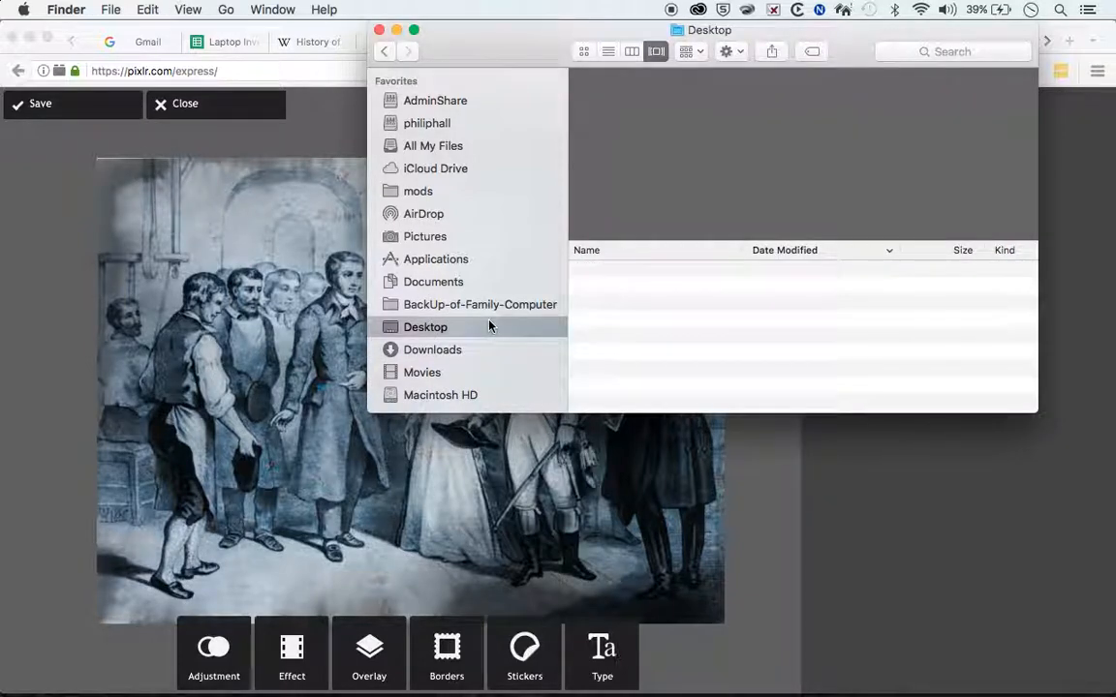
left_click(701, 274)
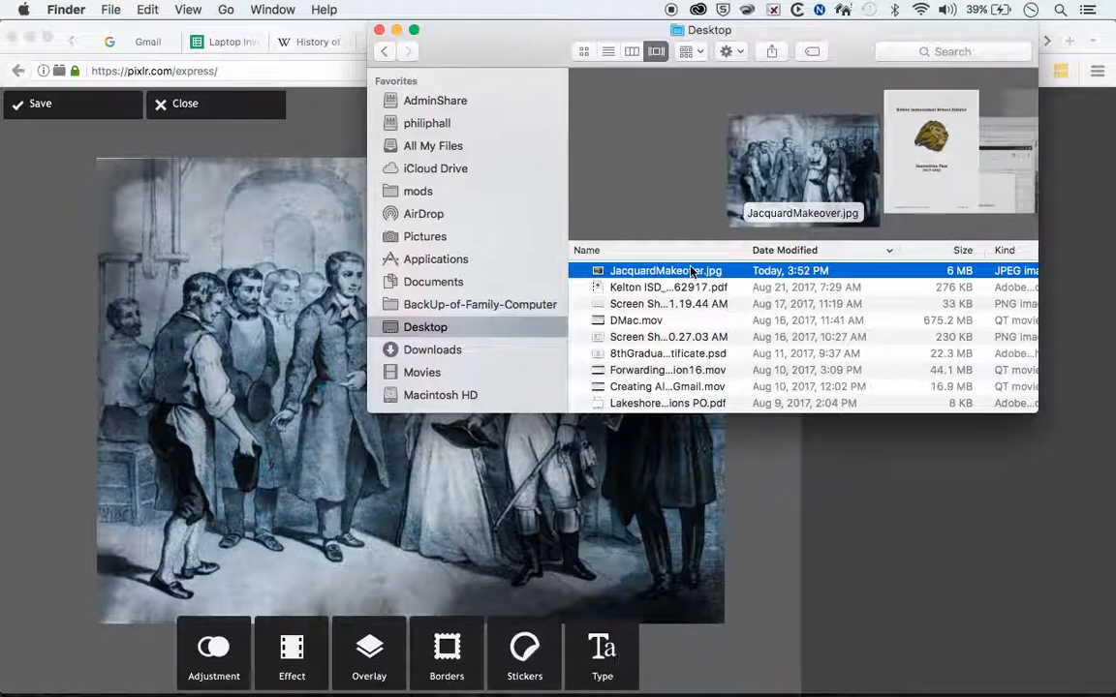
double_click(681, 276)
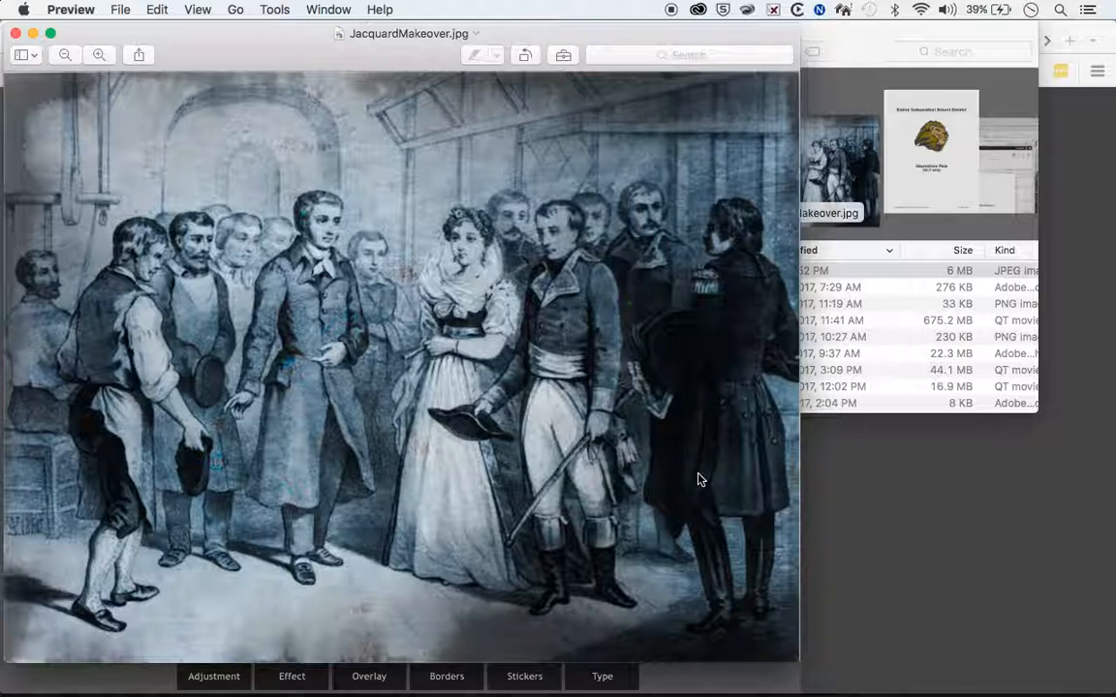
left_click(14, 34)
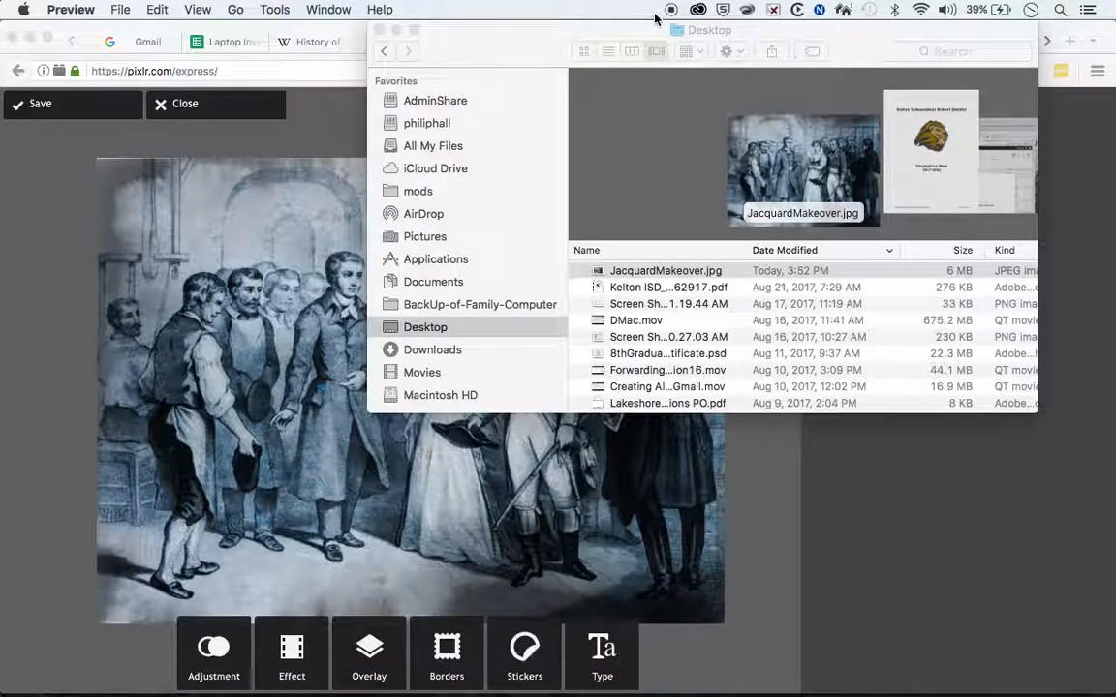